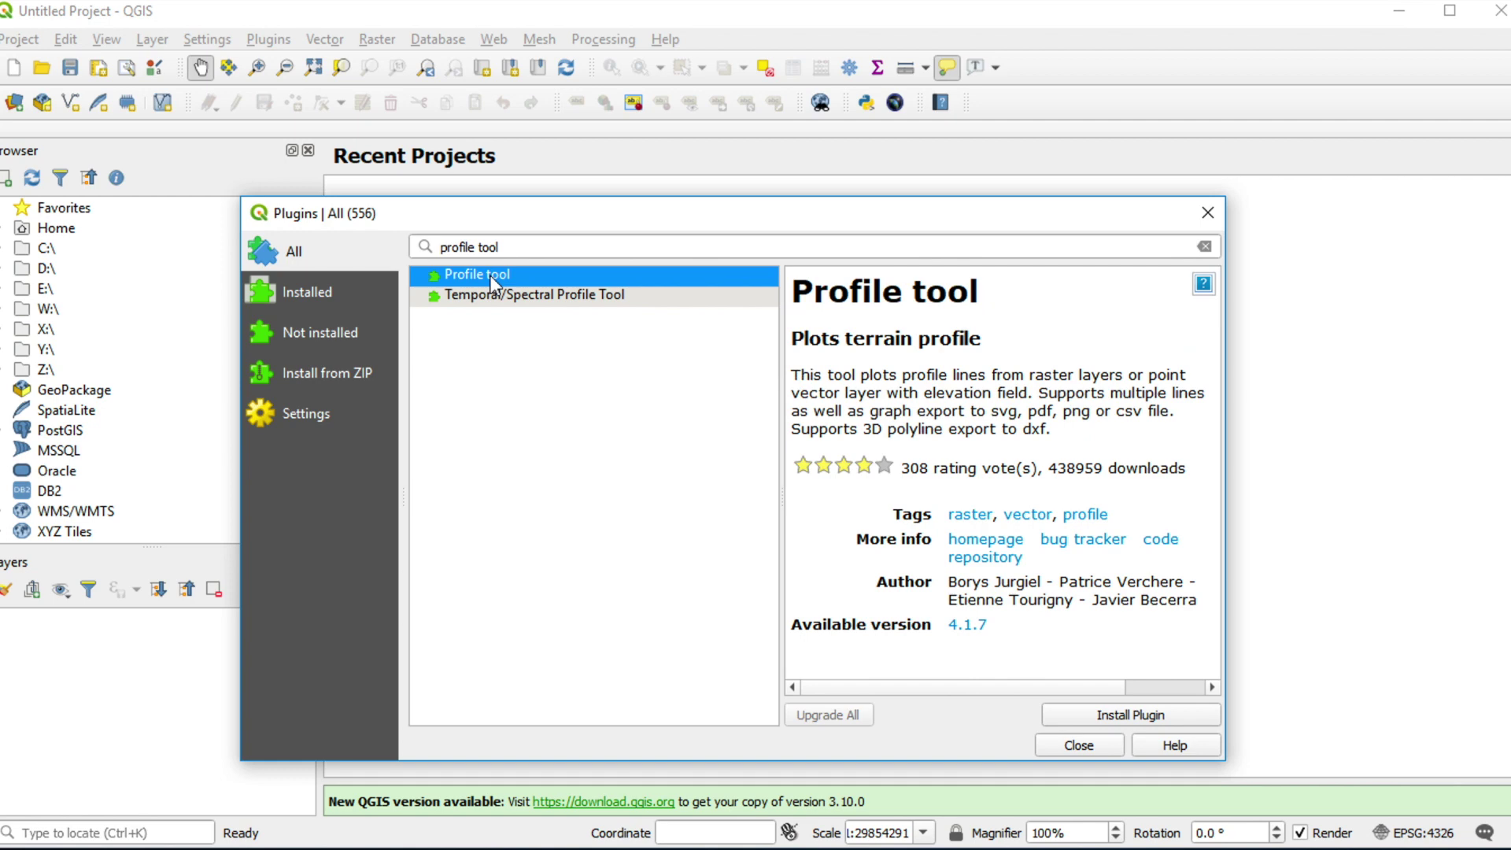
Install the Profile tool plugin and close the plugin manager
click(505, 276)
click(1107, 711)
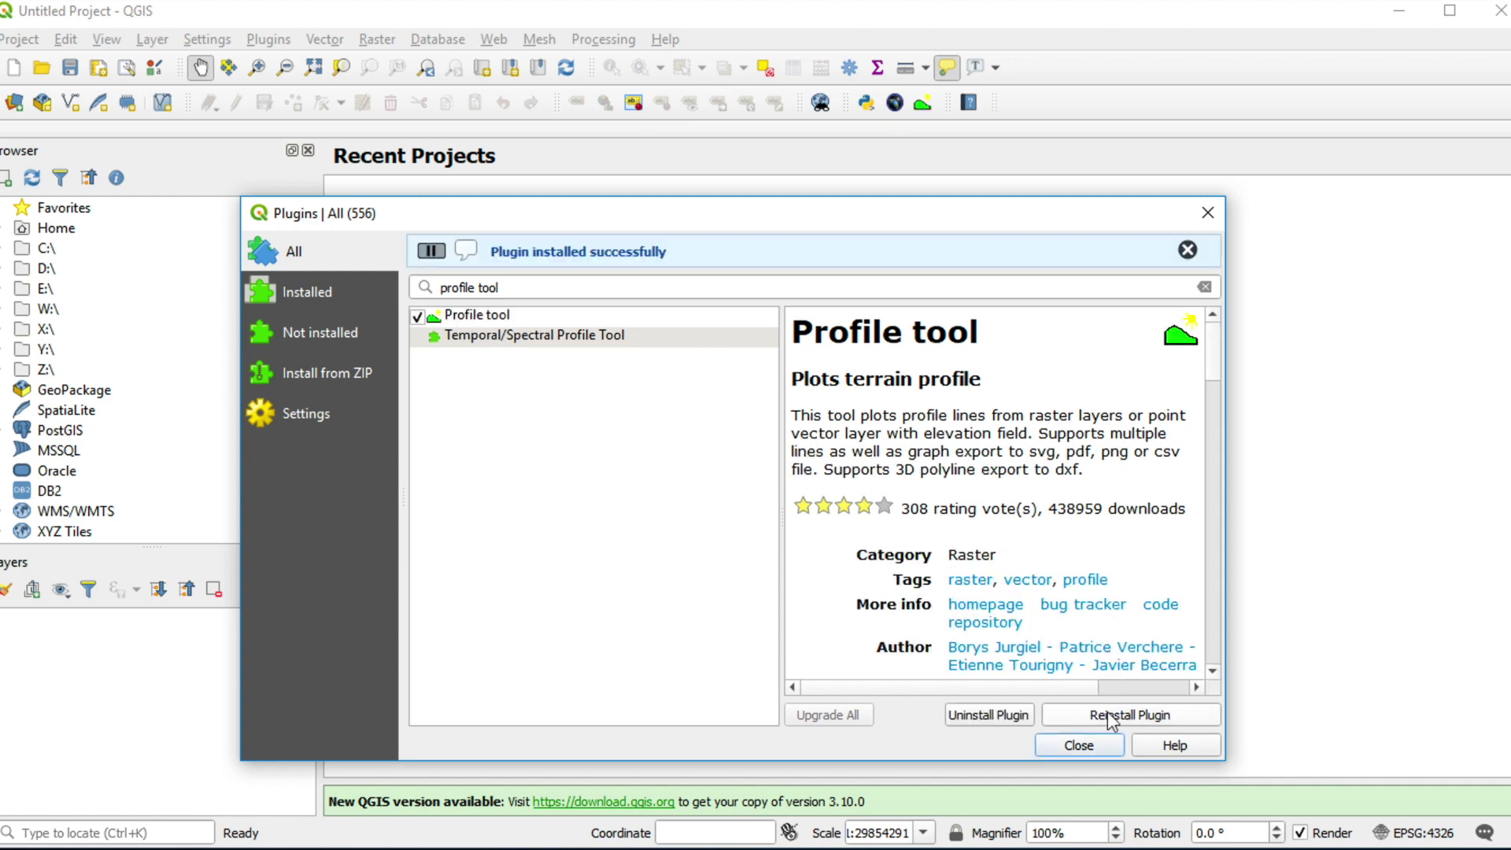
click(1079, 745)
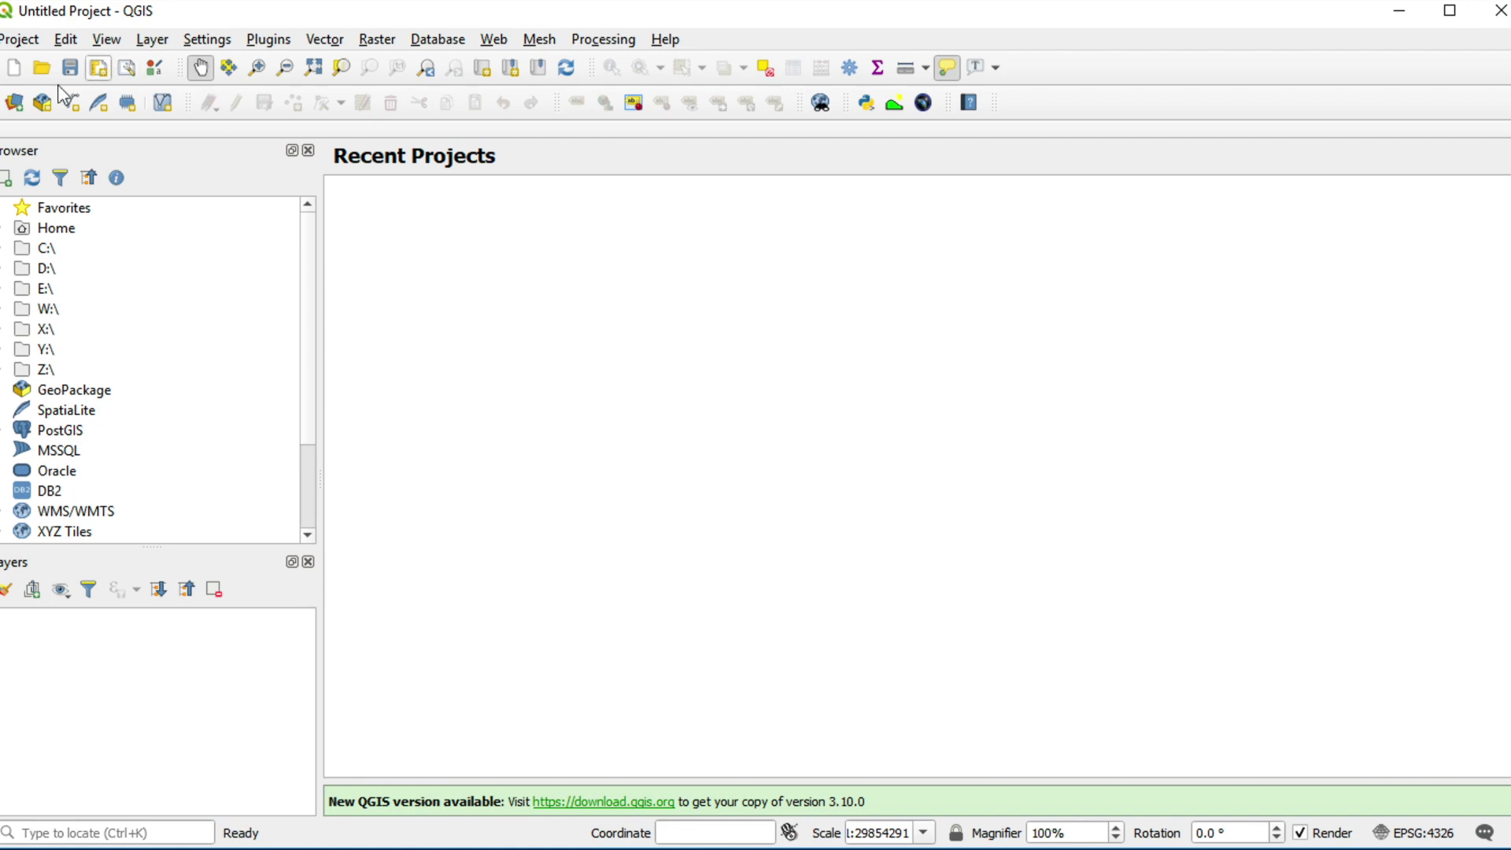
Add the AP_26980_FBS_F0340_RT1.dem.tif and SRTM.tif rasters from the ElevationProfile folder to the project
click(26, 101)
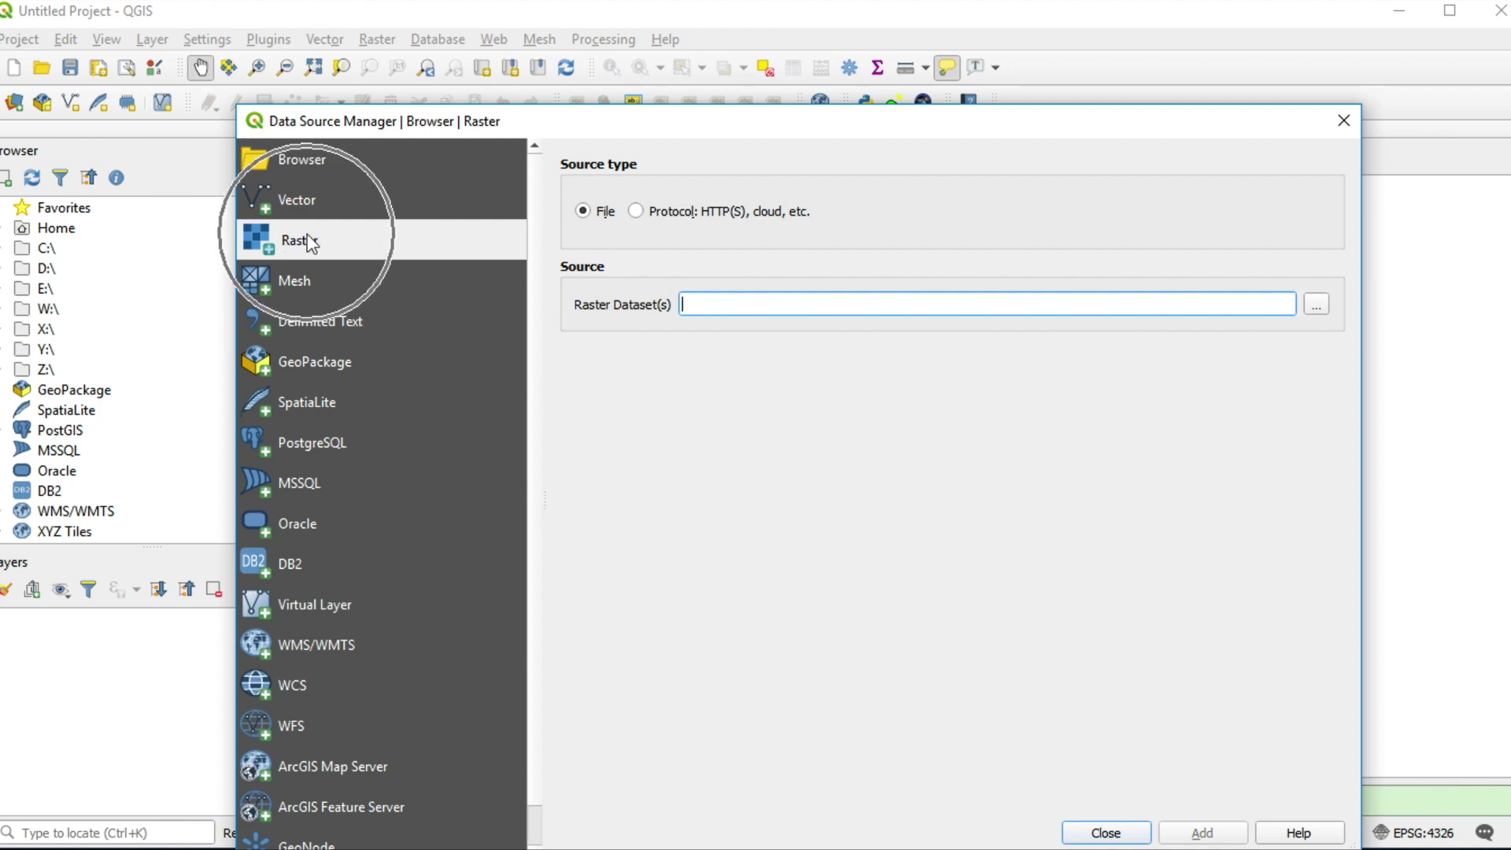
click(1318, 308)
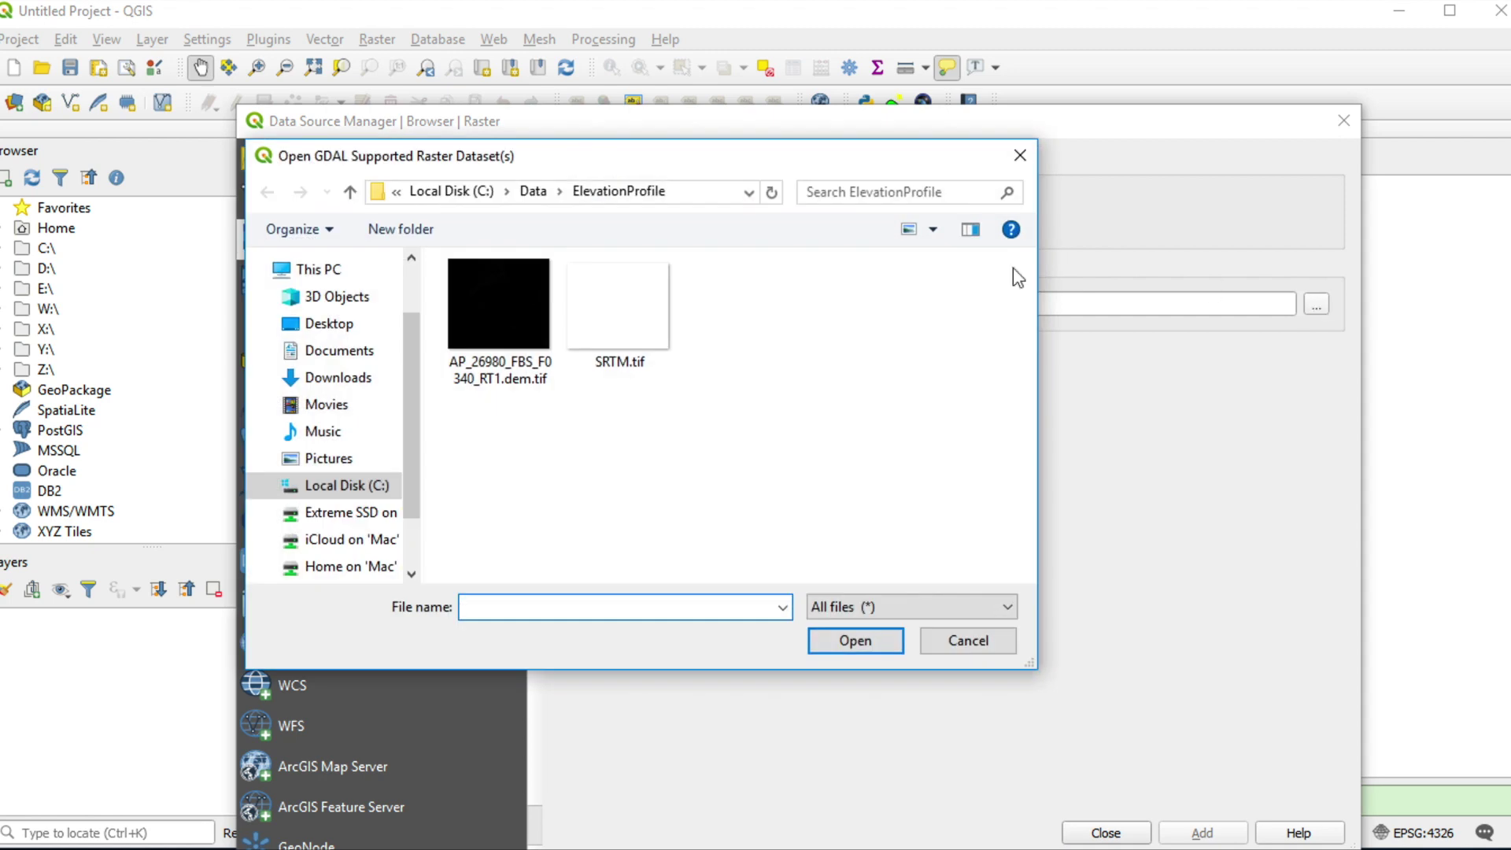
click(455, 296)
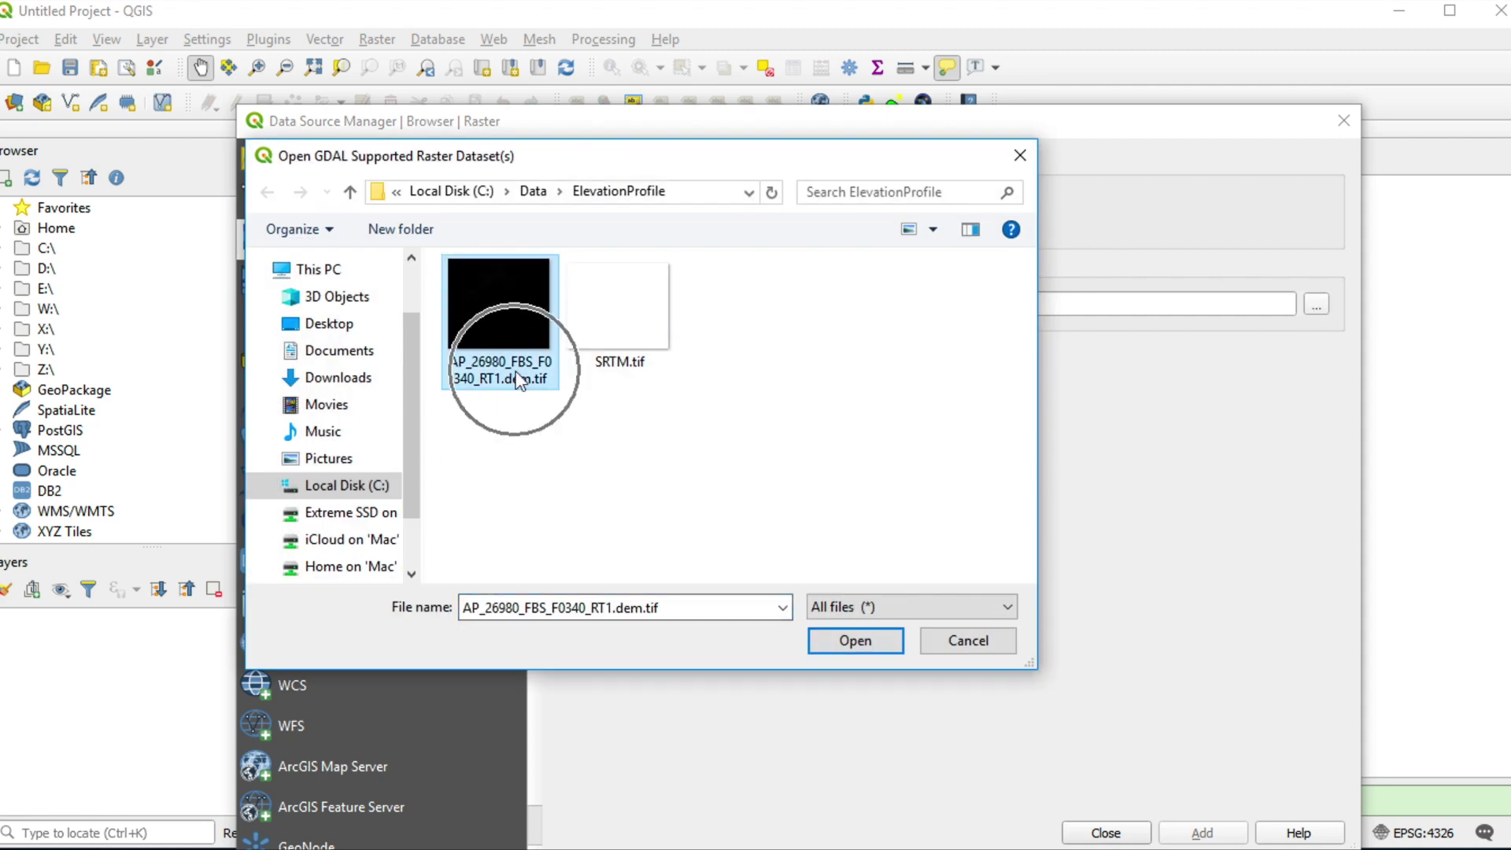
click(640, 346)
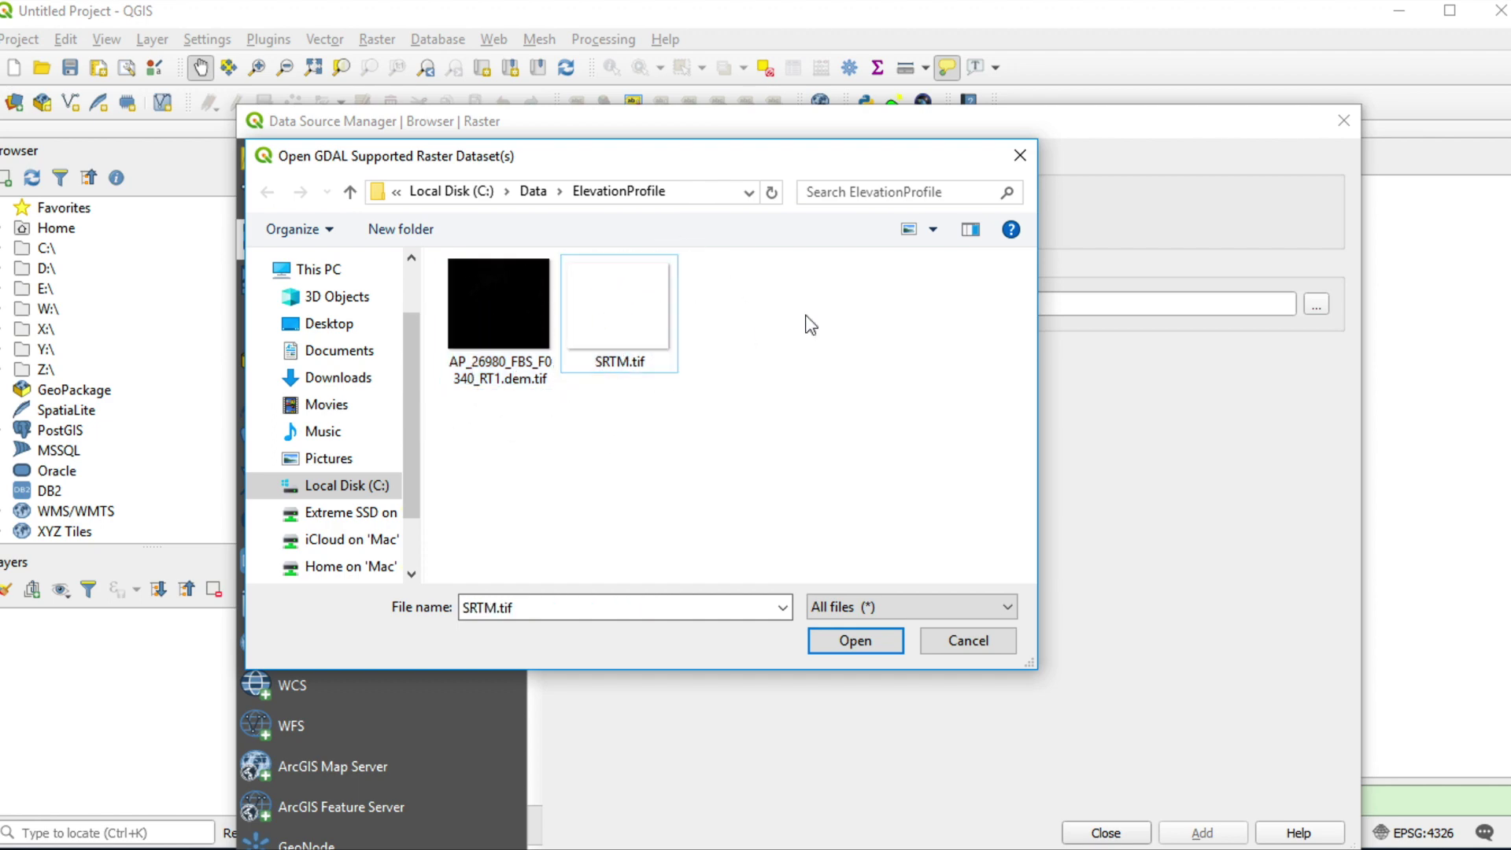
drag(770, 291, 466, 424)
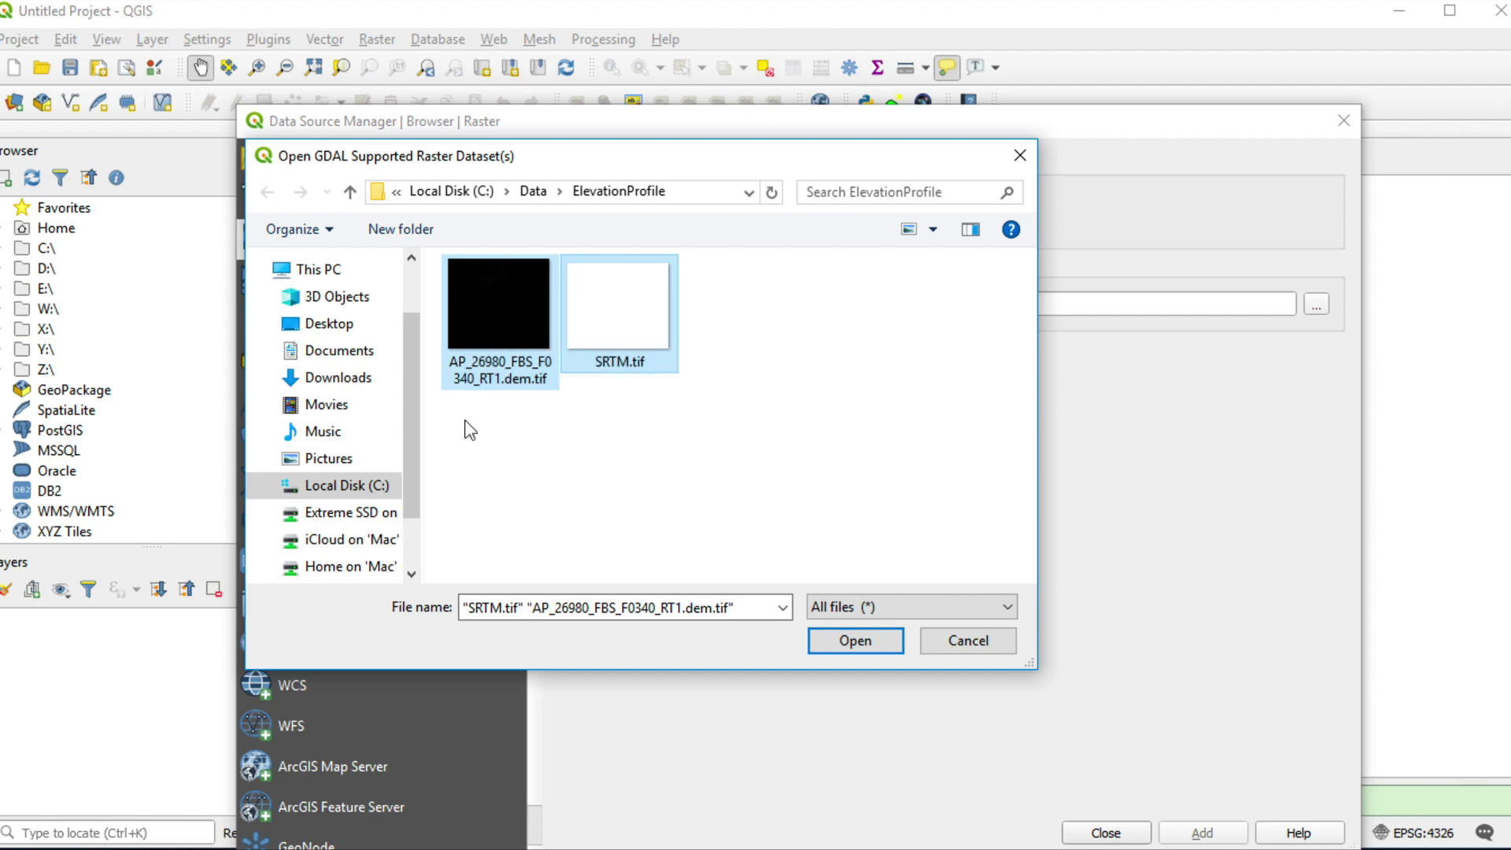
click(852, 642)
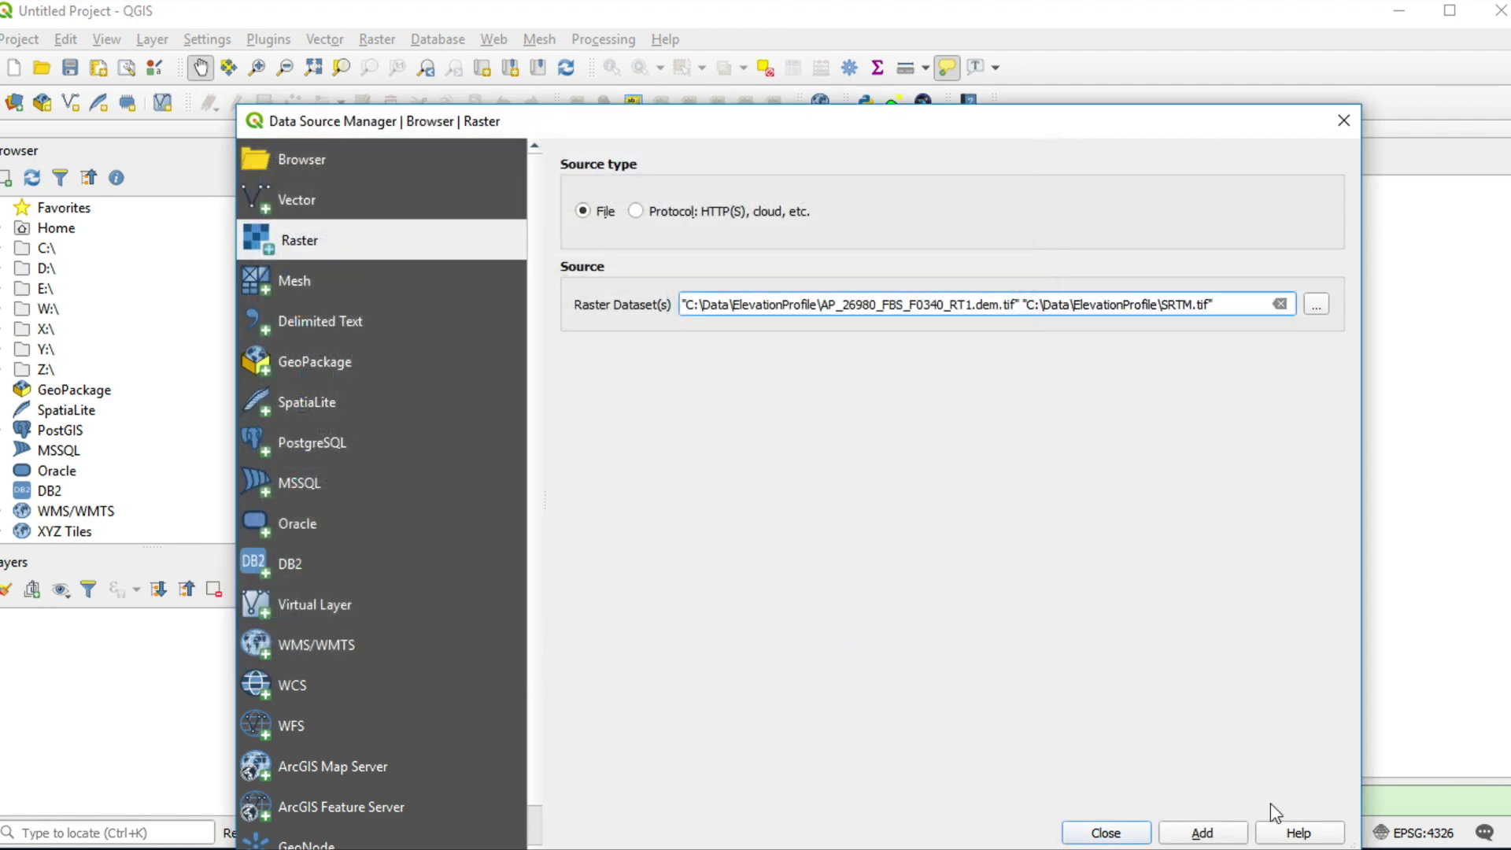
click(1215, 833)
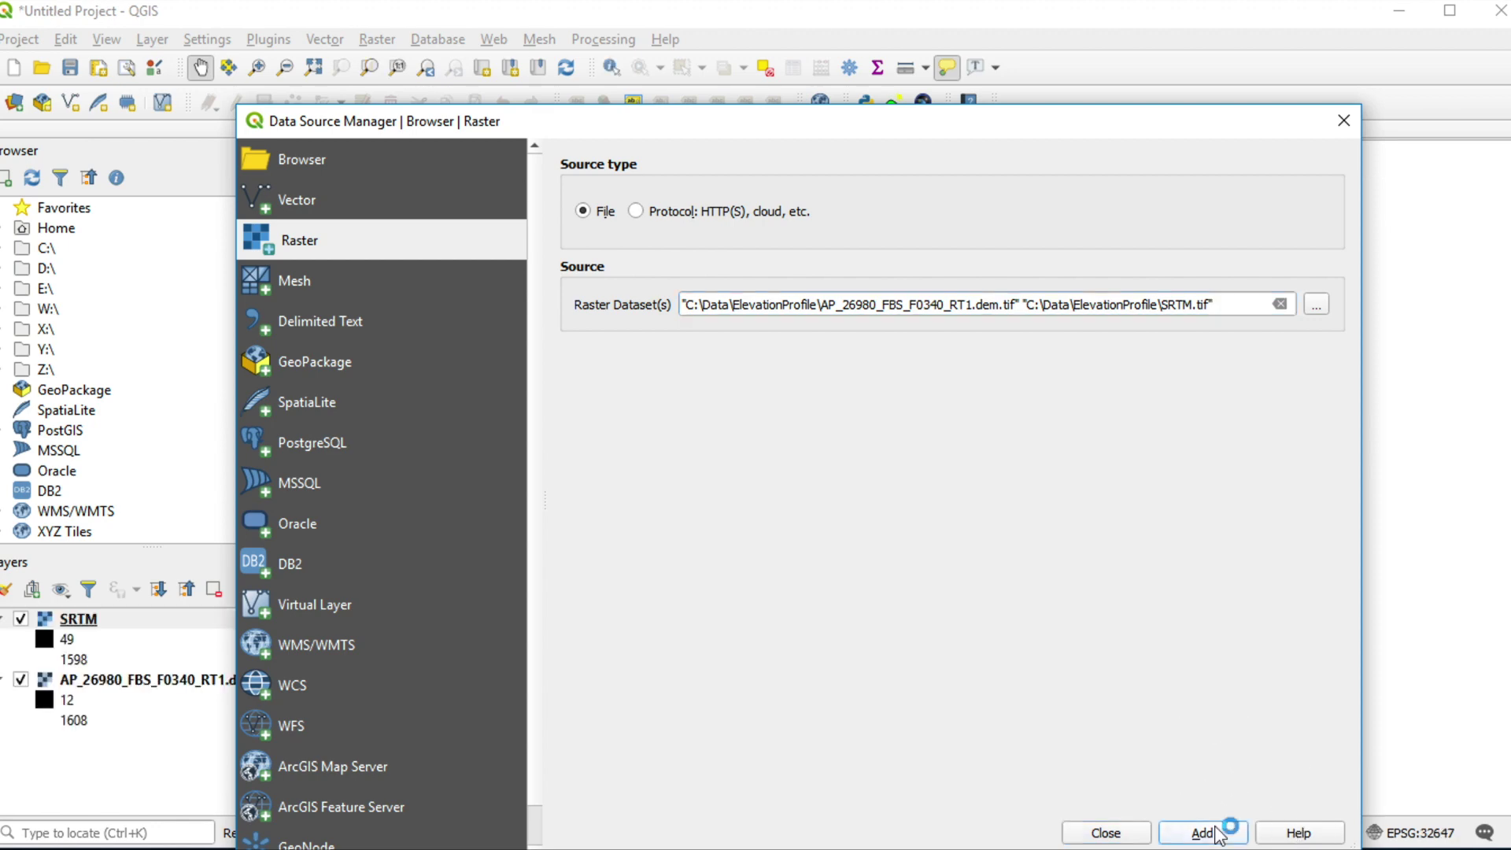
click(1104, 832)
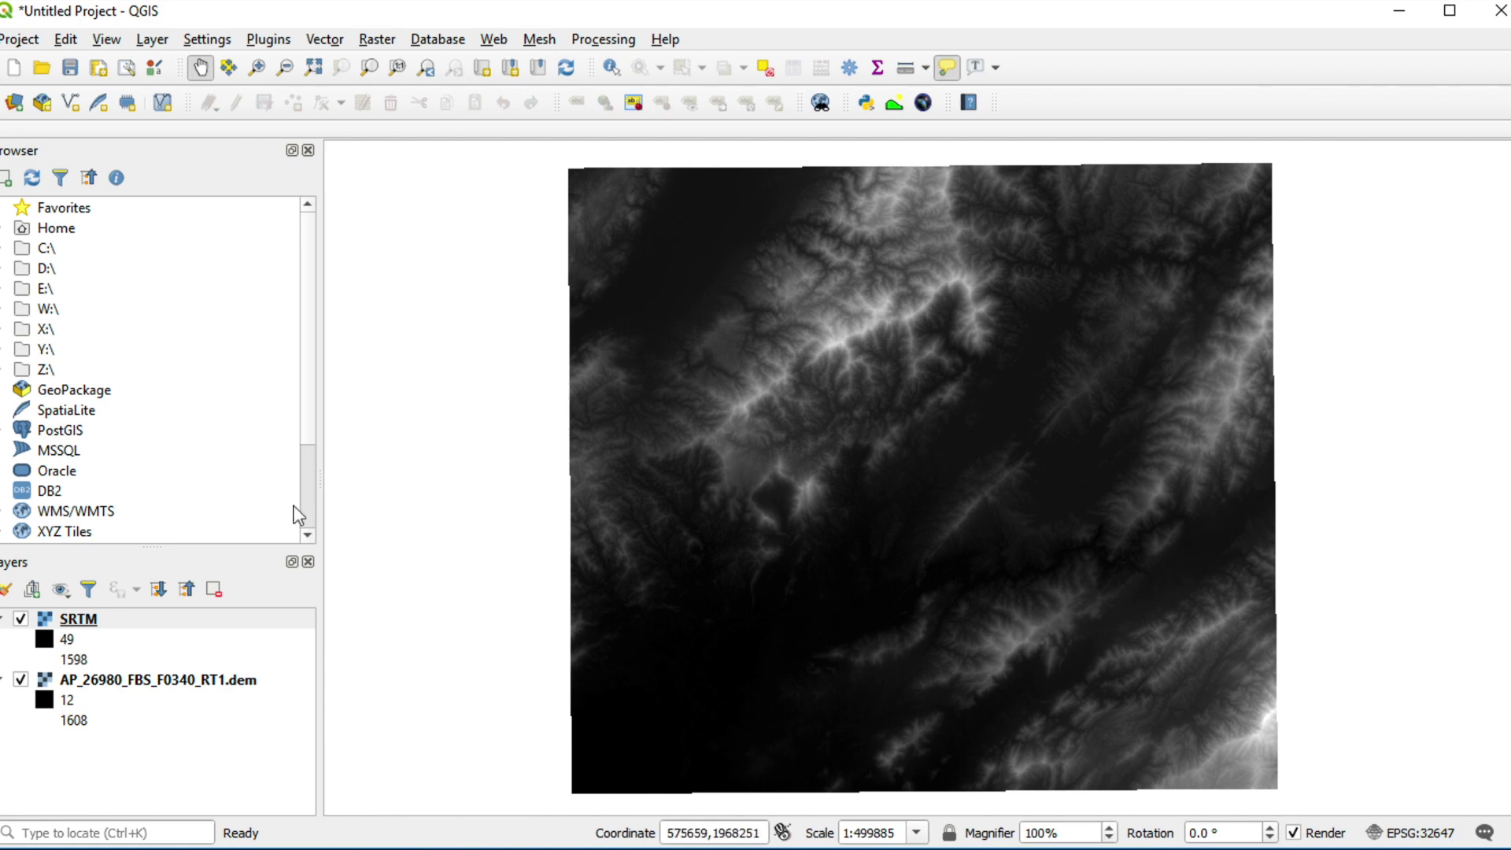
Render the SRTM layer as a Hillshade with a Z Factor of 10
double_click(79, 619)
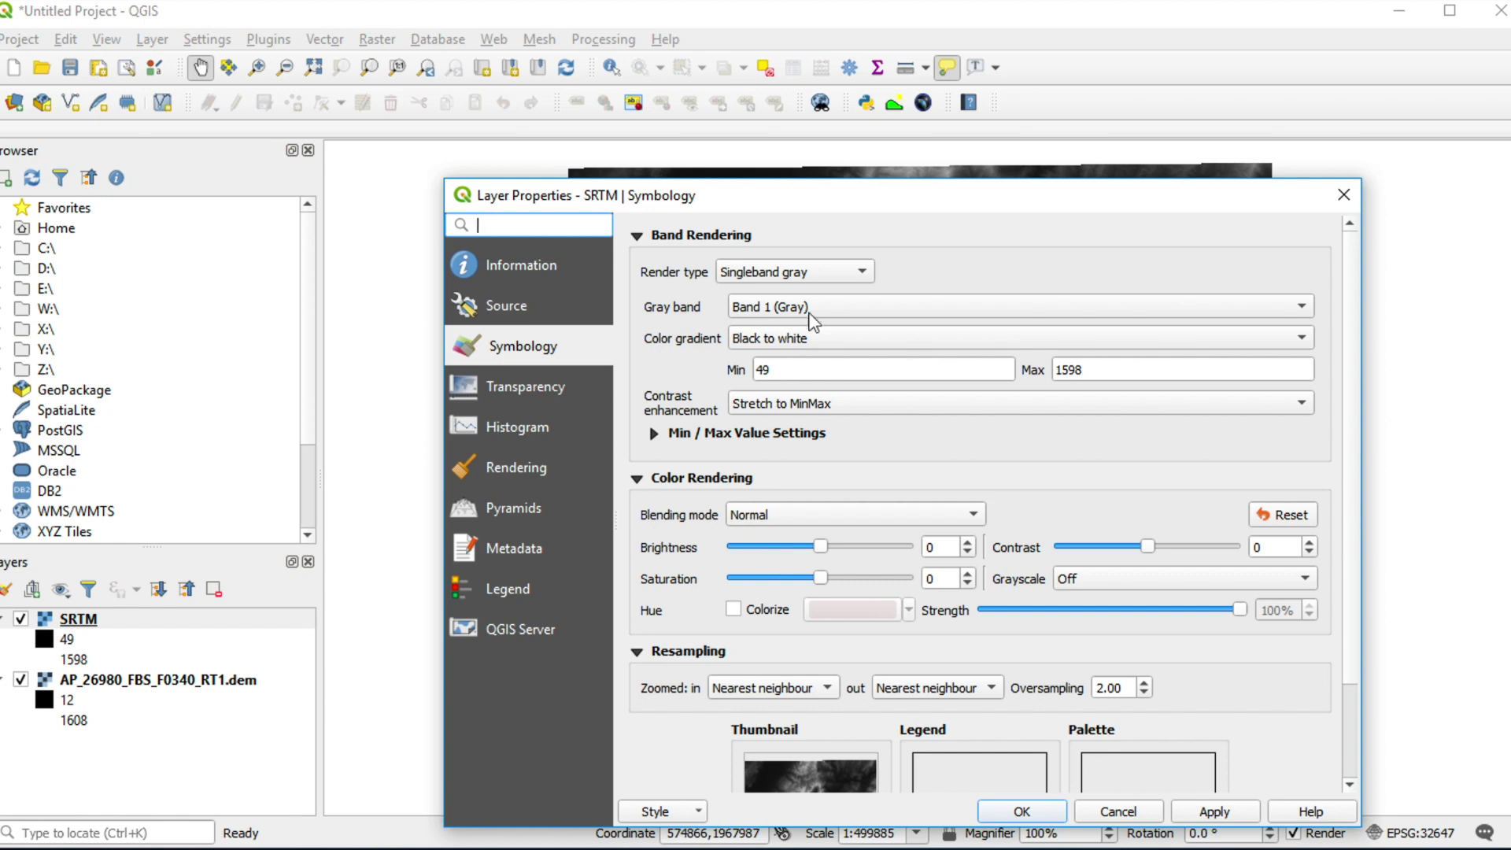
click(821, 275)
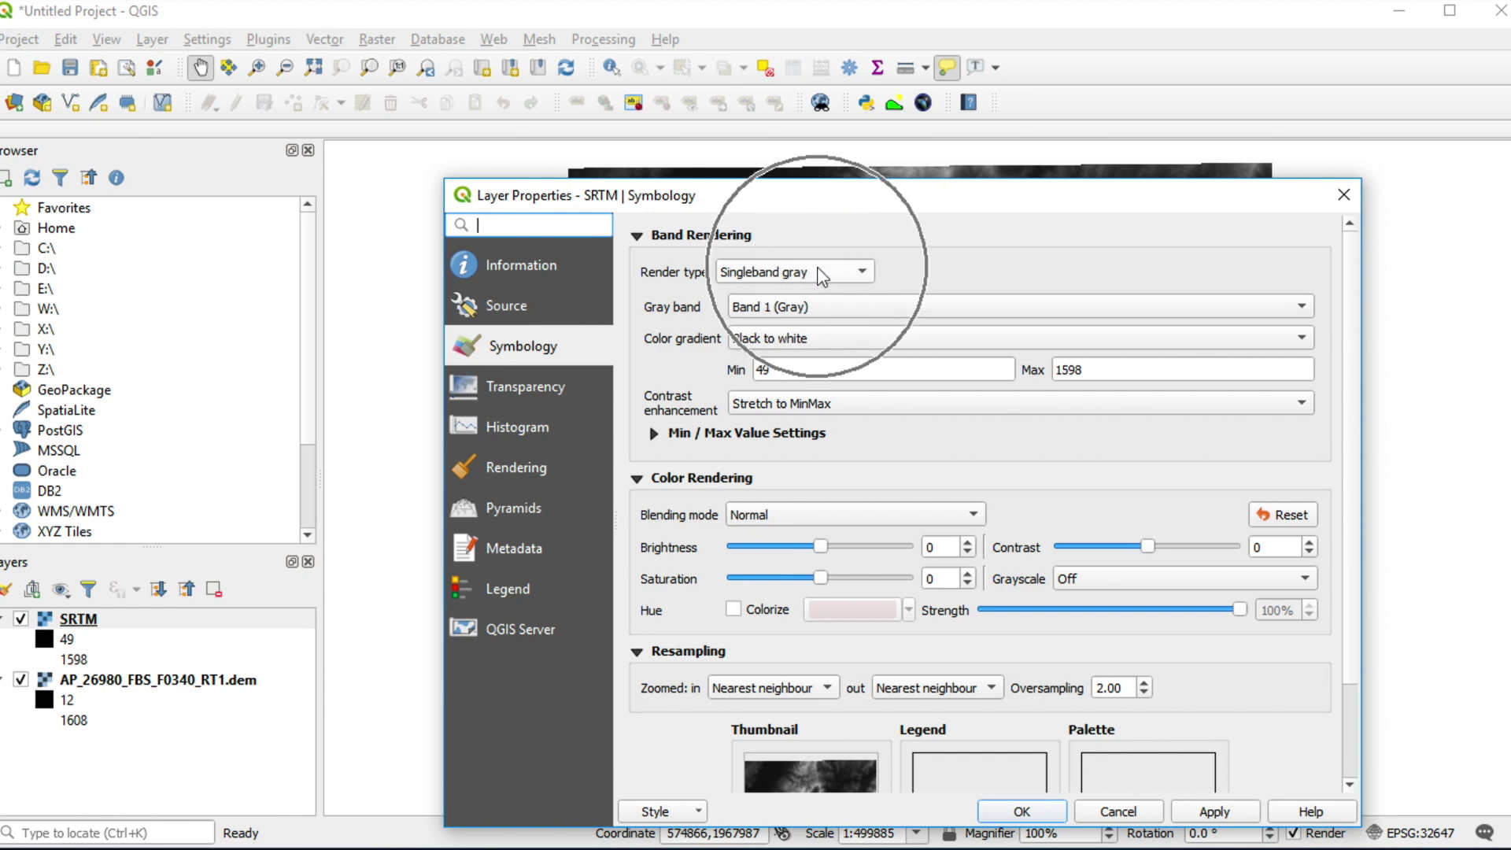
click(788, 320)
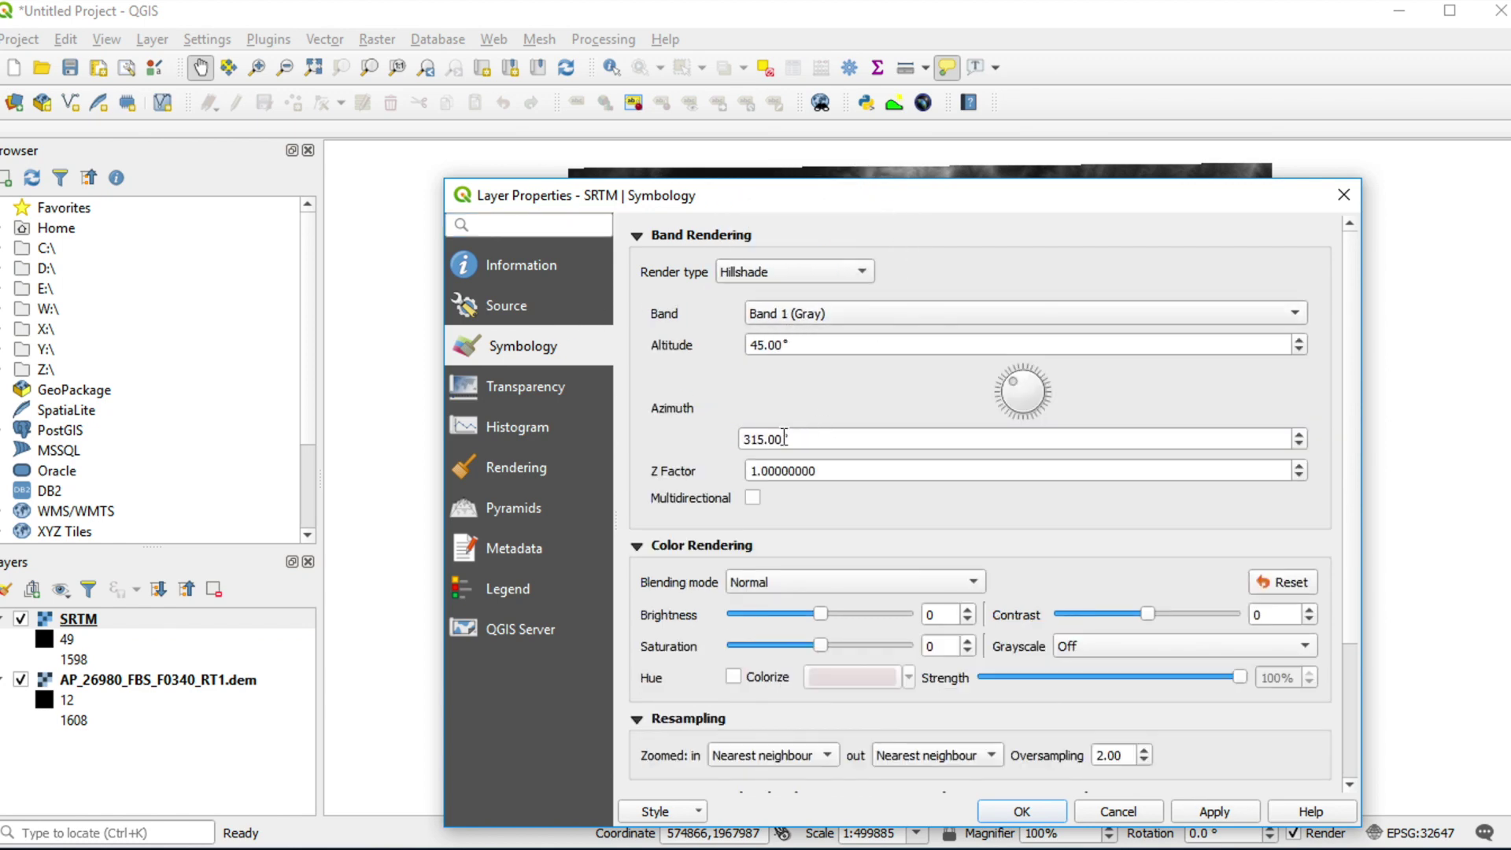
click(762, 469)
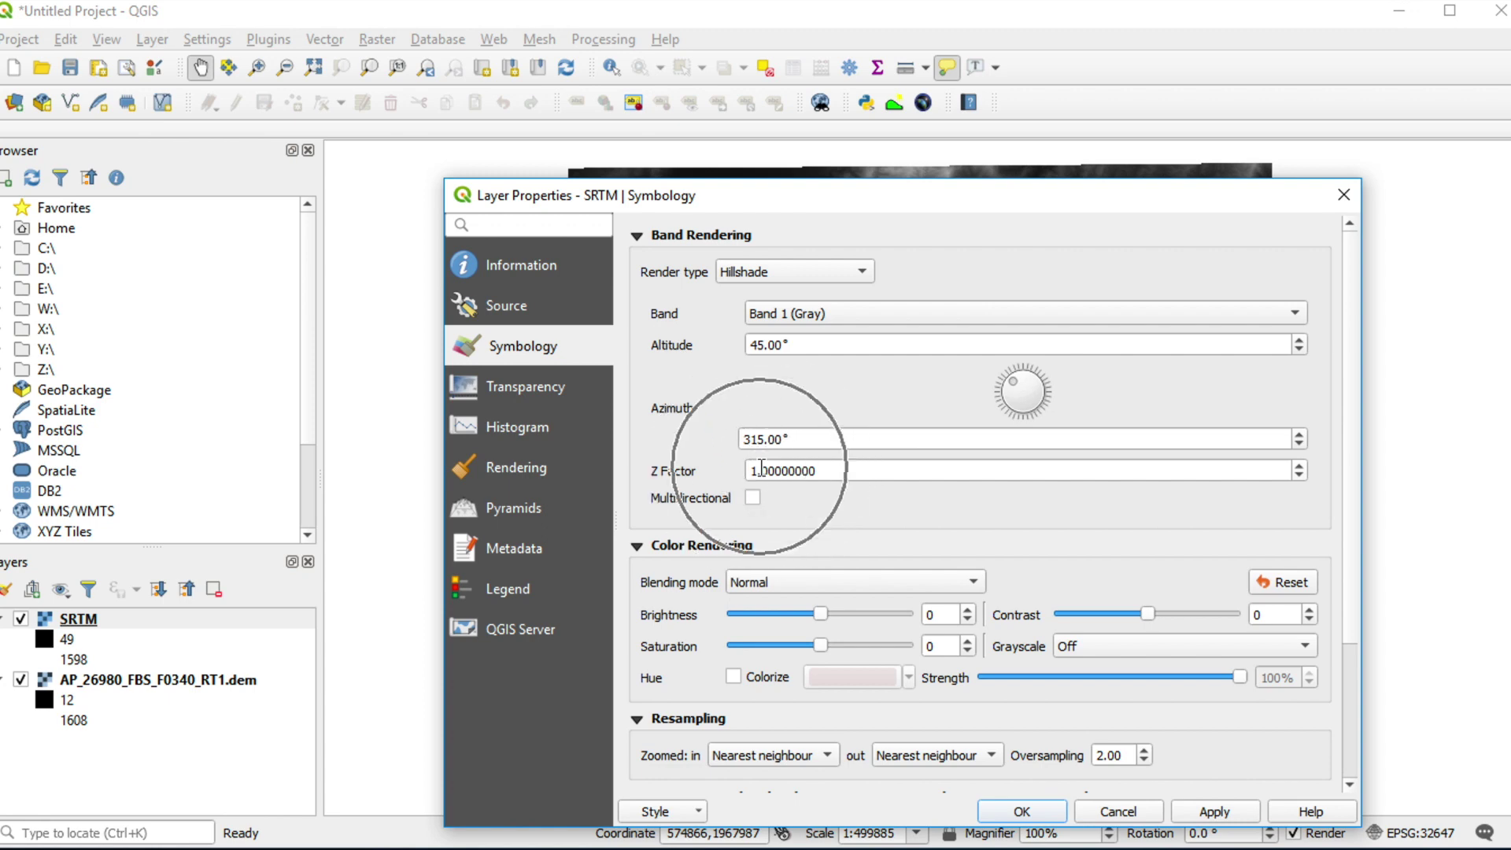
text(0)
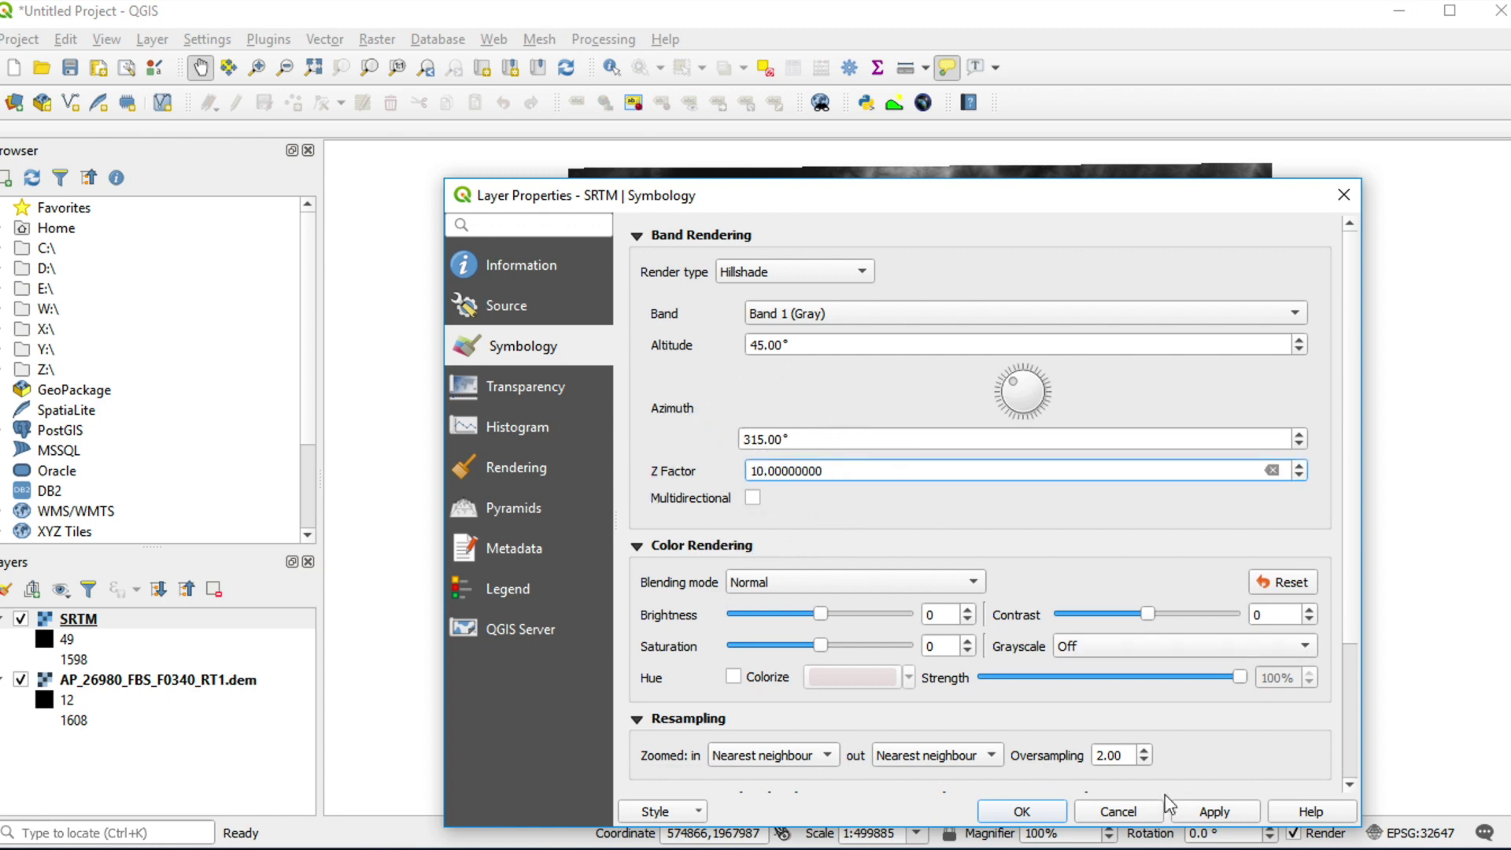
click(1212, 811)
click(1023, 811)
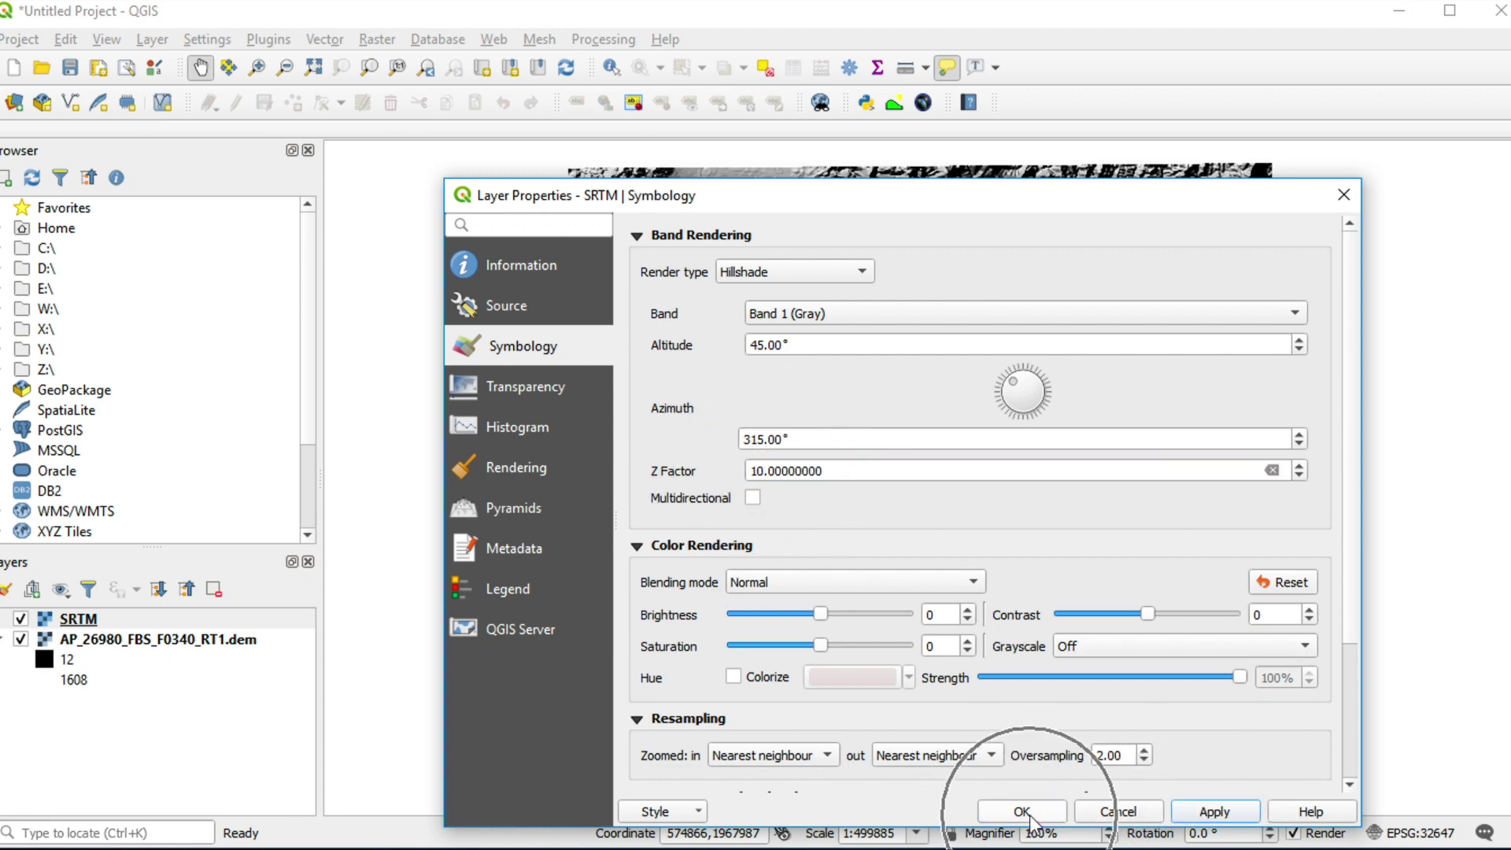
Change the AP_26980_FBS_F0340_RT1.dem layer's render type to Hillshade and apply it
double_click(165, 639)
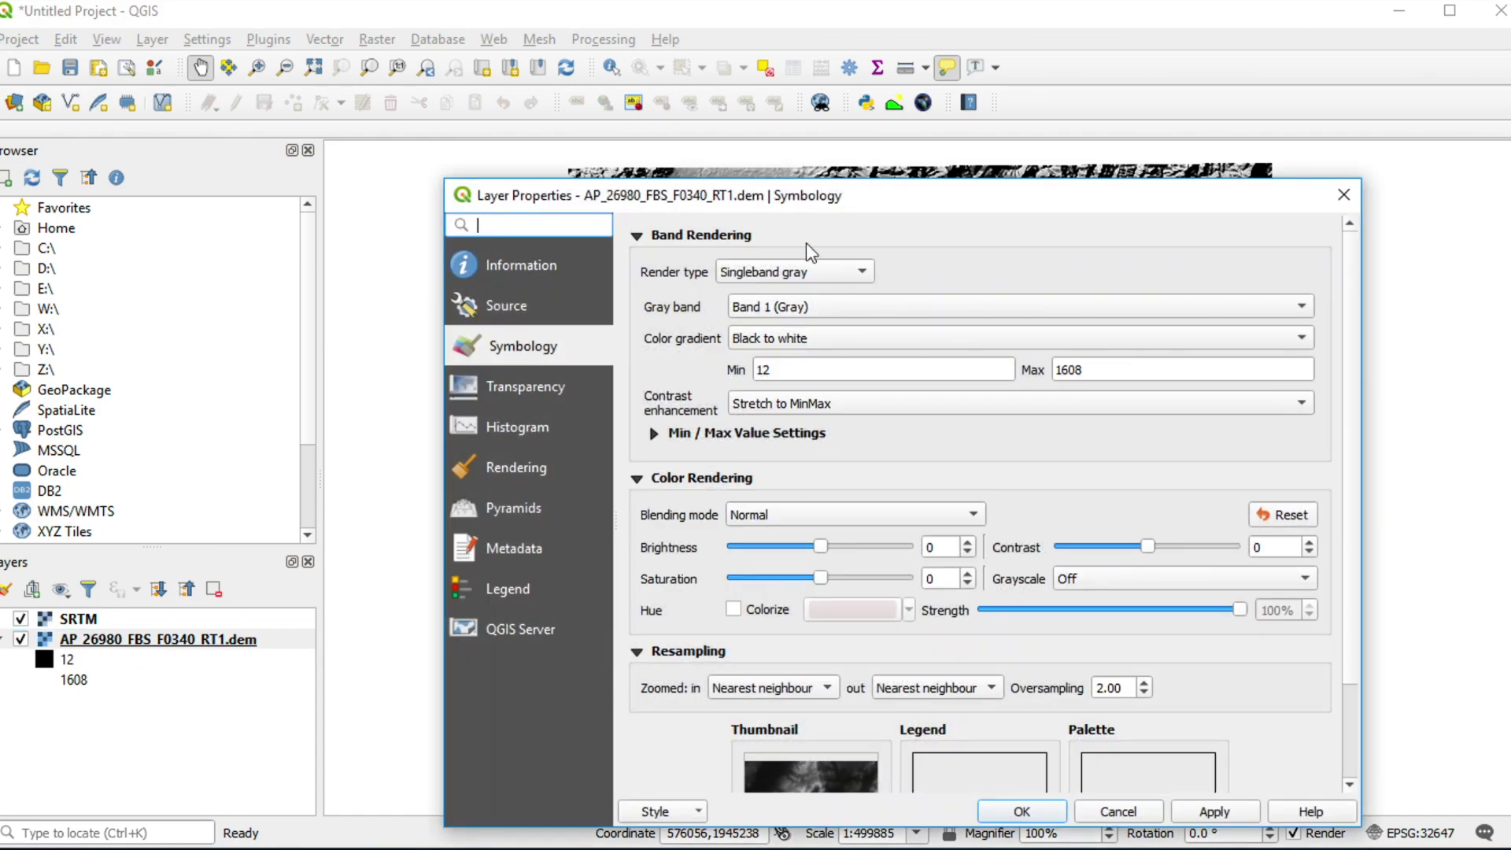
click(814, 272)
click(790, 321)
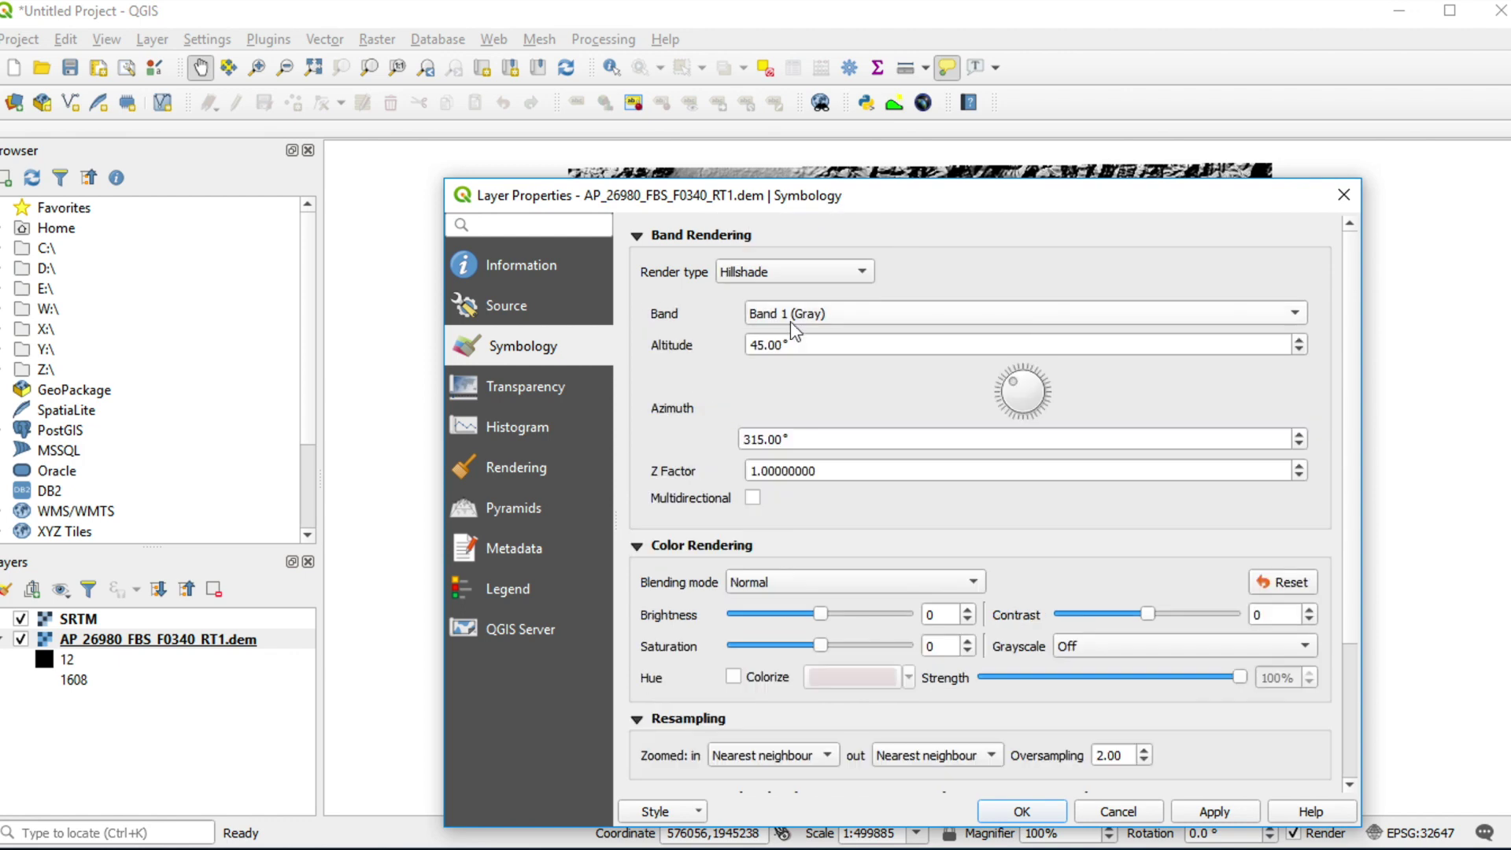
click(760, 470)
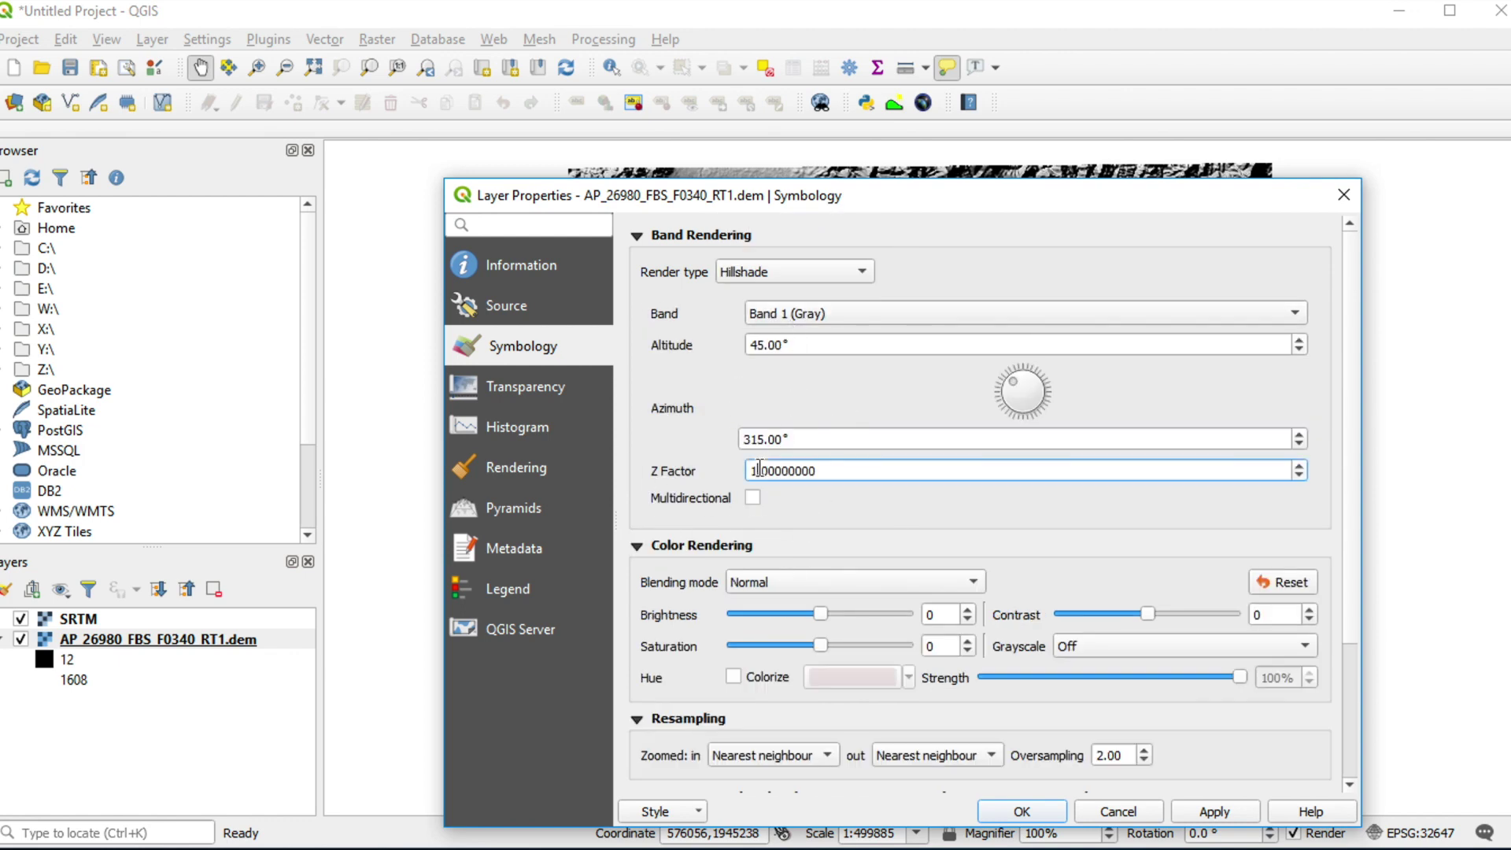
click(1215, 812)
click(1021, 812)
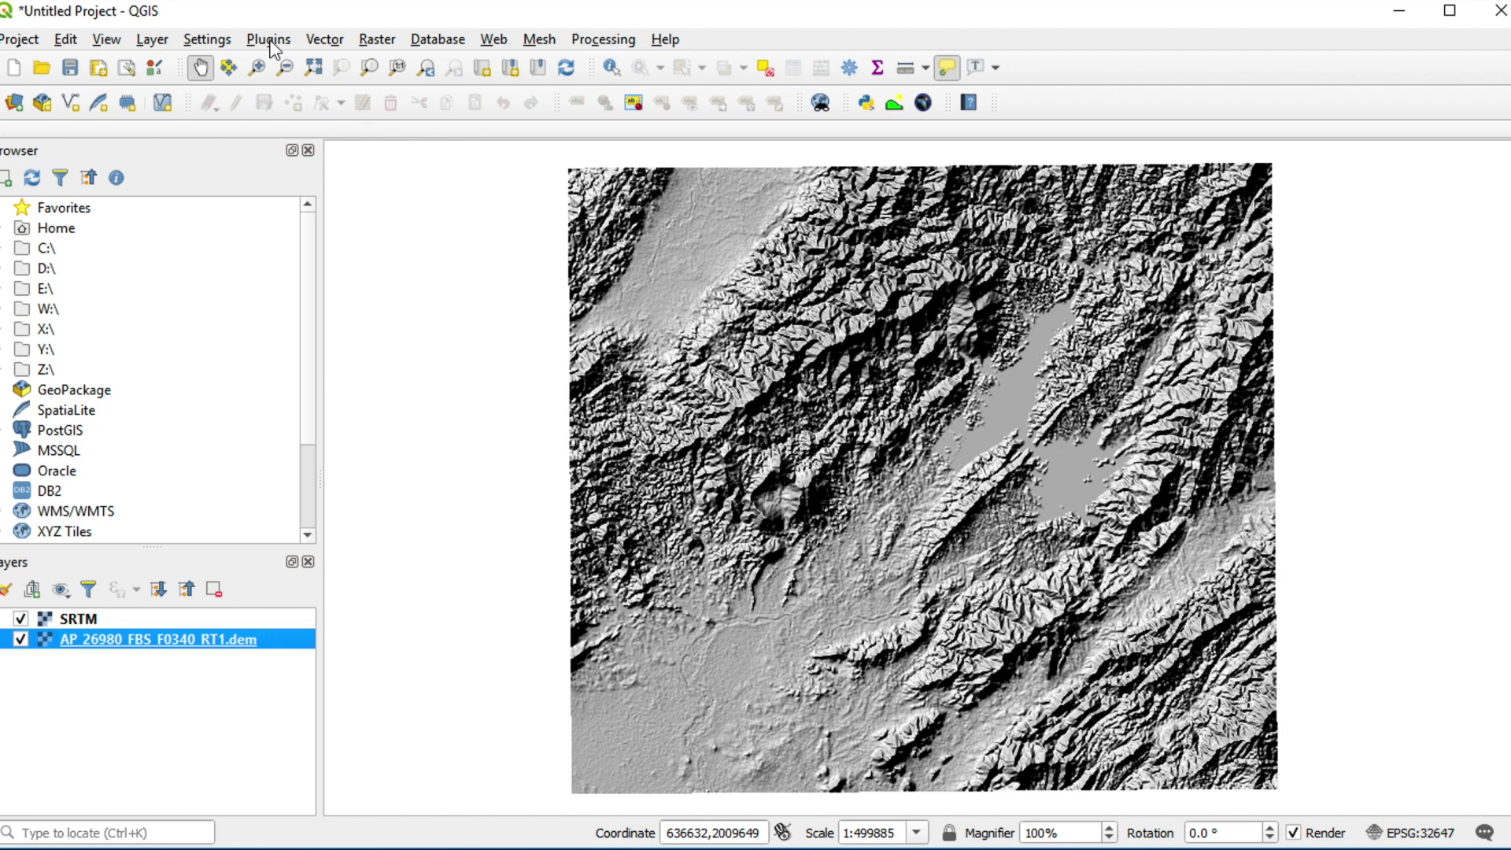
Open the Profile Tool plugin's Terrain profile function
click(271, 46)
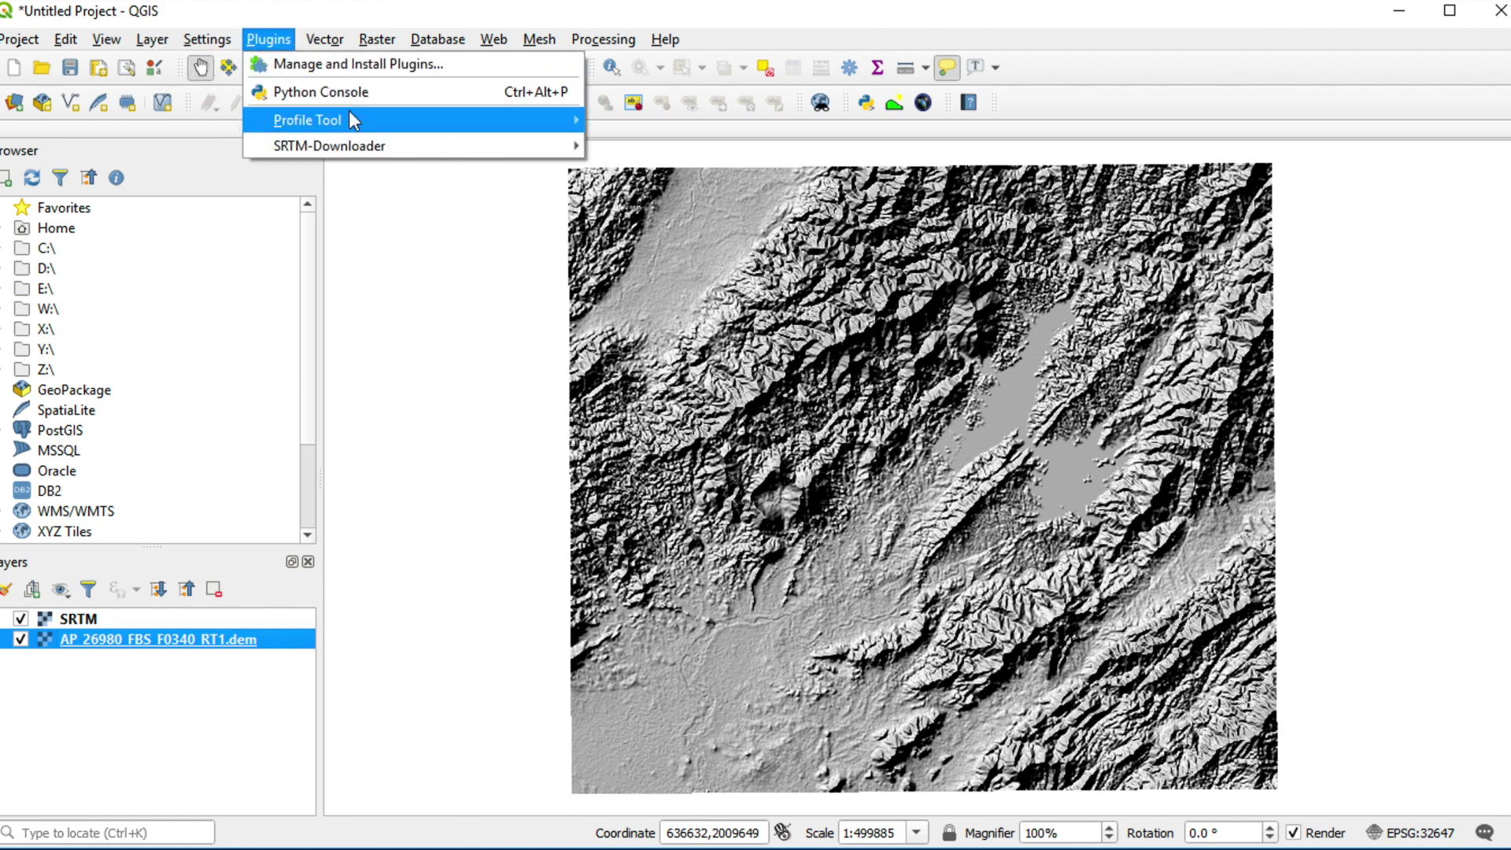
mouse_move(348, 120)
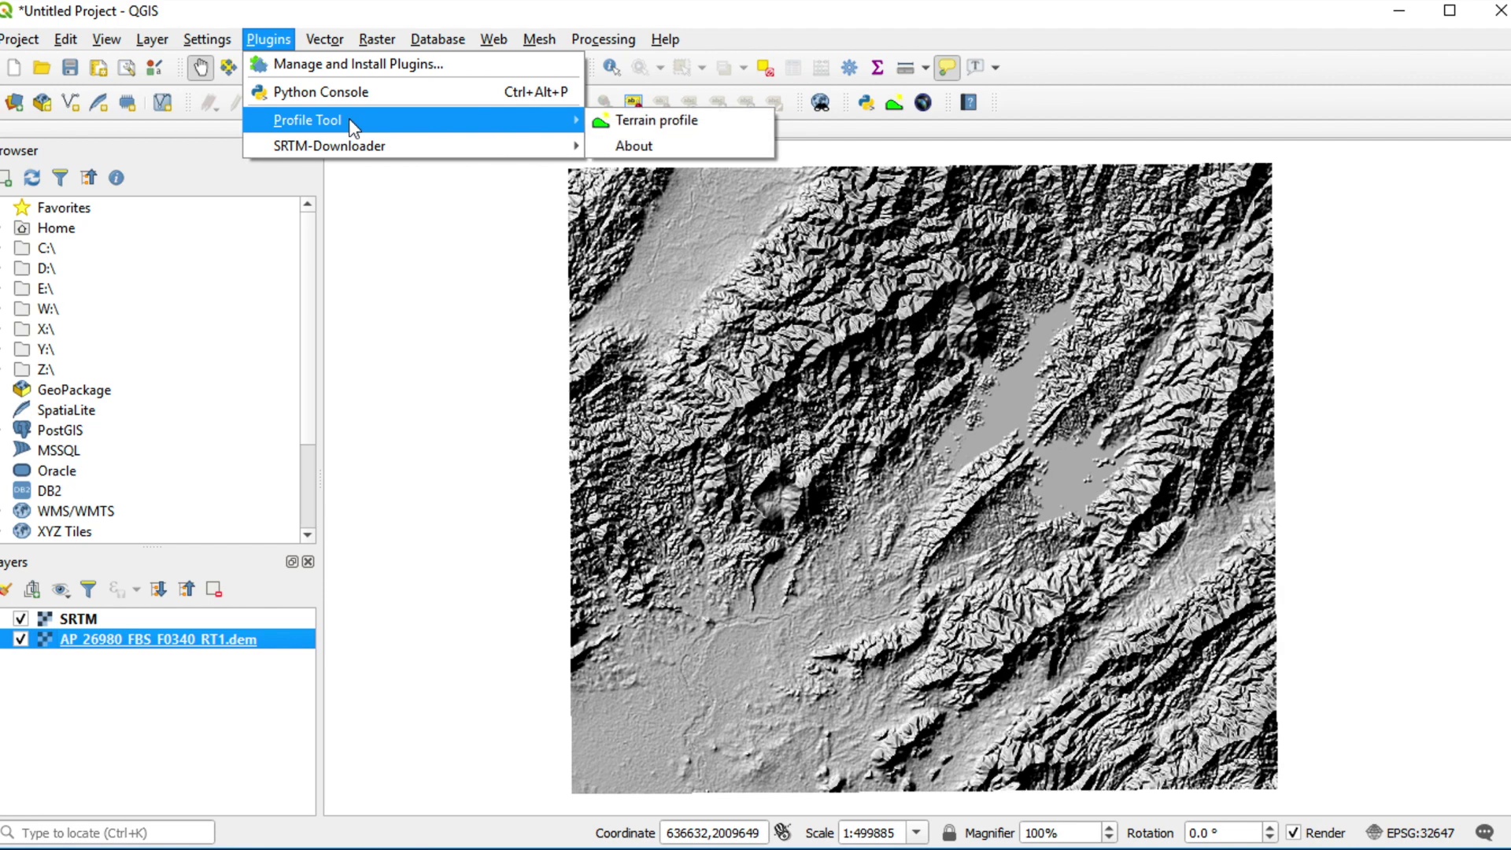
click(653, 124)
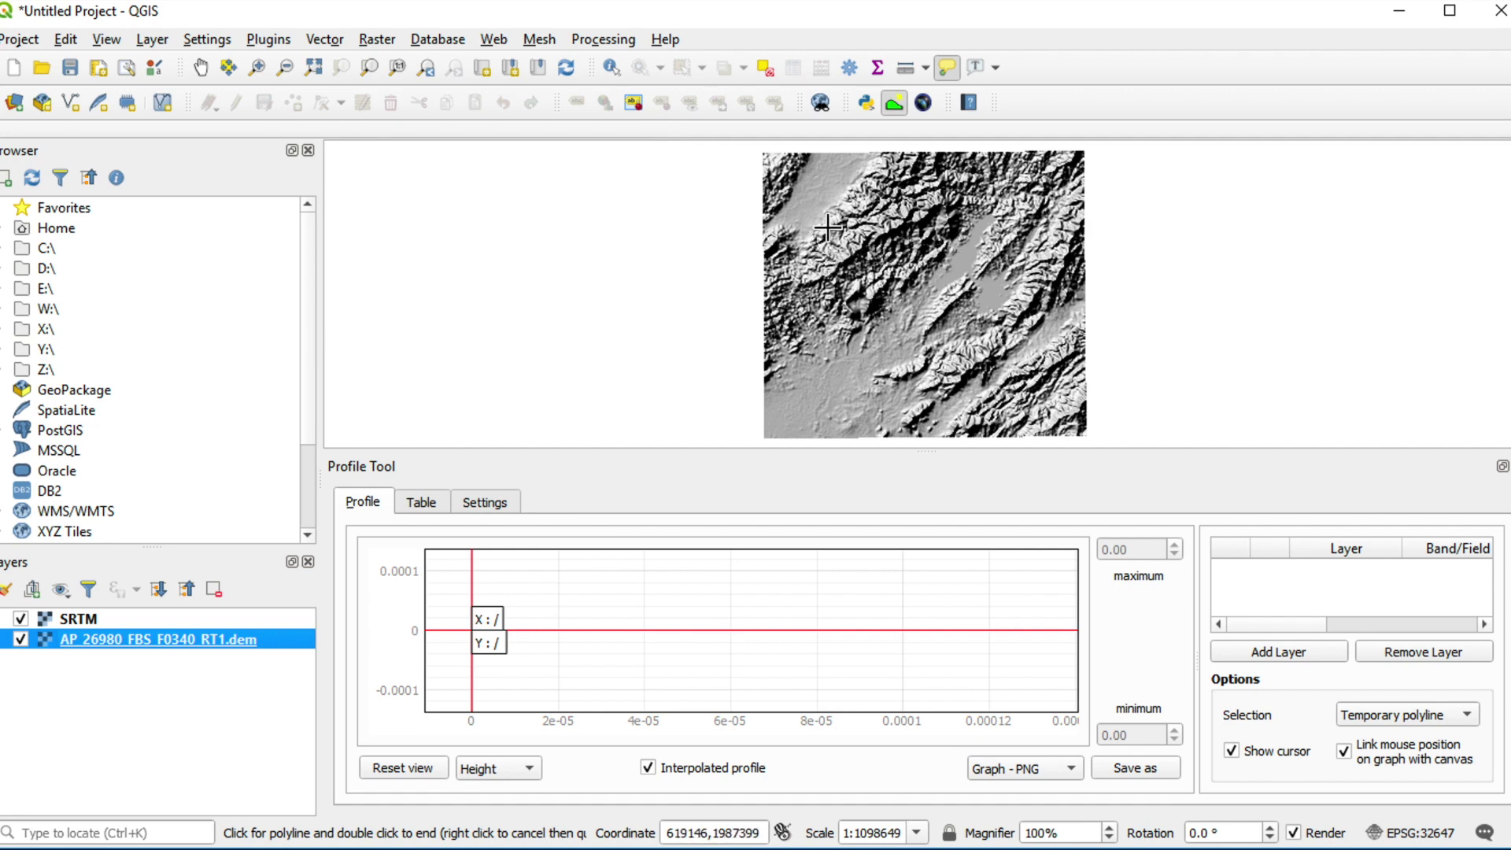
Add the SRTM layer and the AP_26980_FBS_F0340_RT1.dem layer to the Profile Tool's layer list
scroll(874, 211, up, 2)
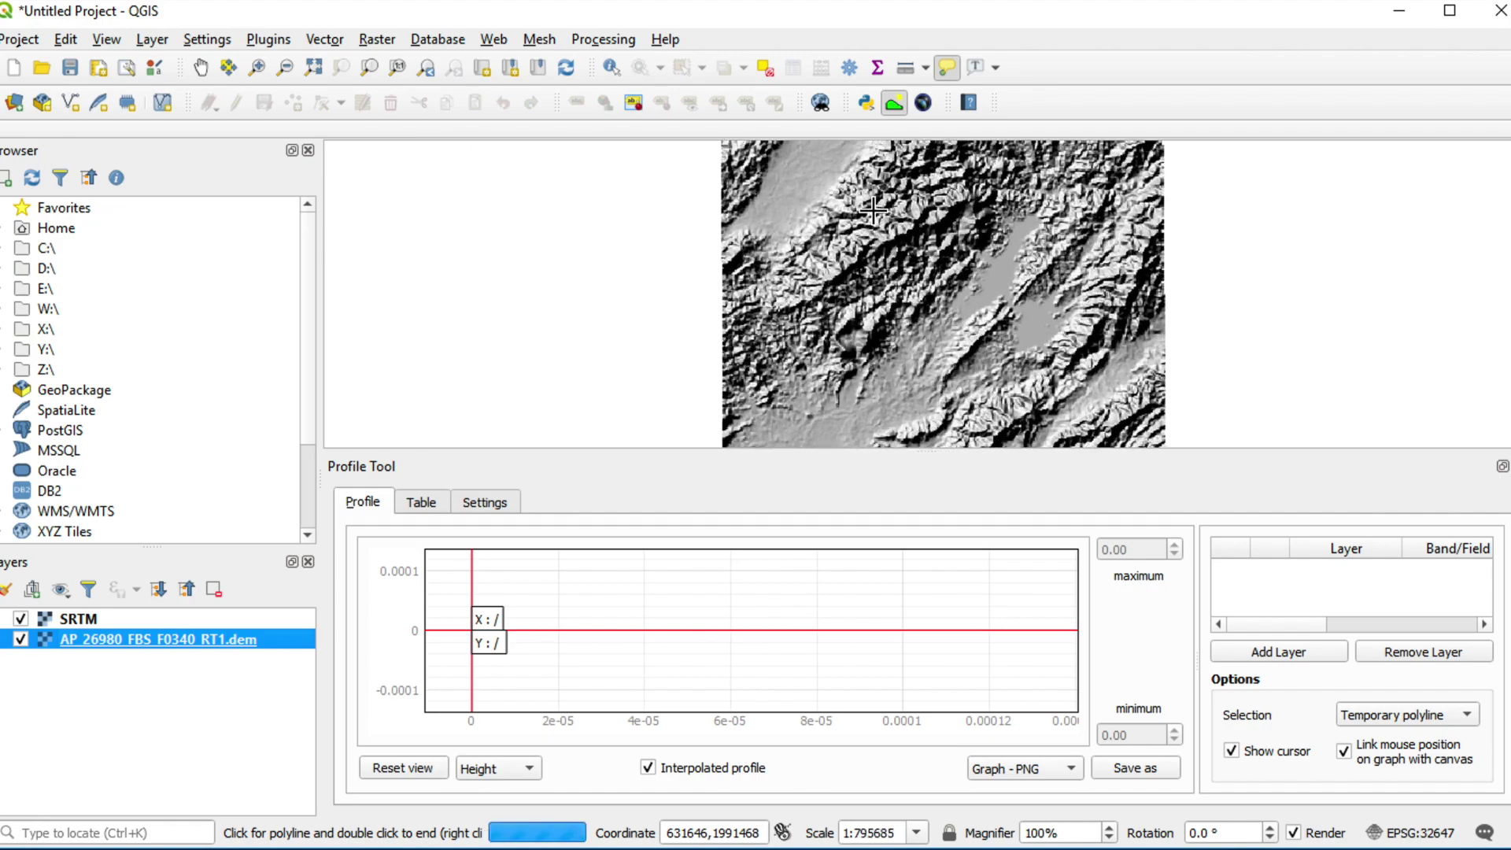
scroll(874, 211, down, 1)
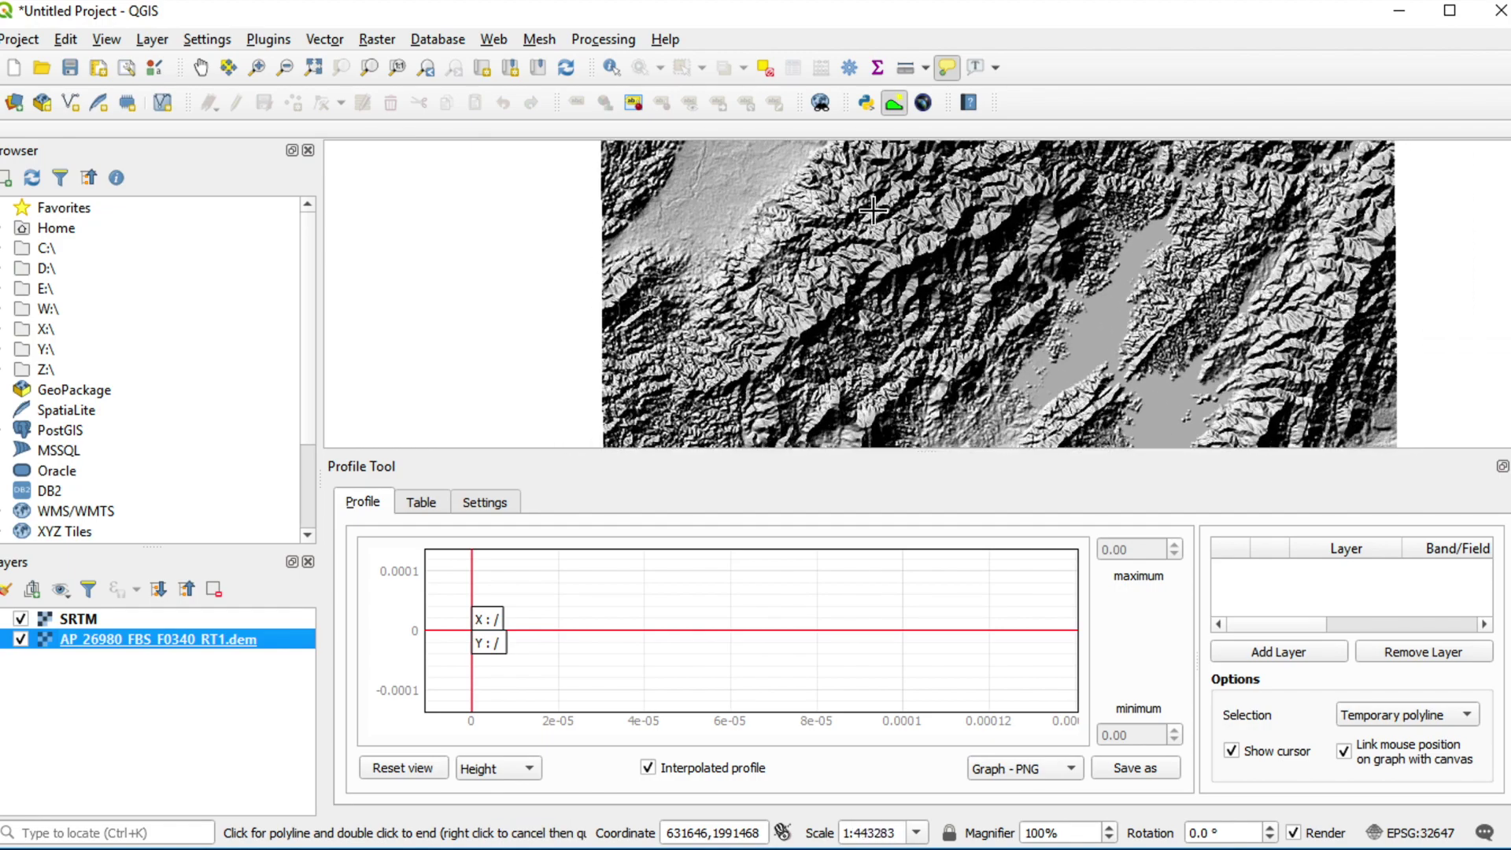
scroll(872, 211, up, 1)
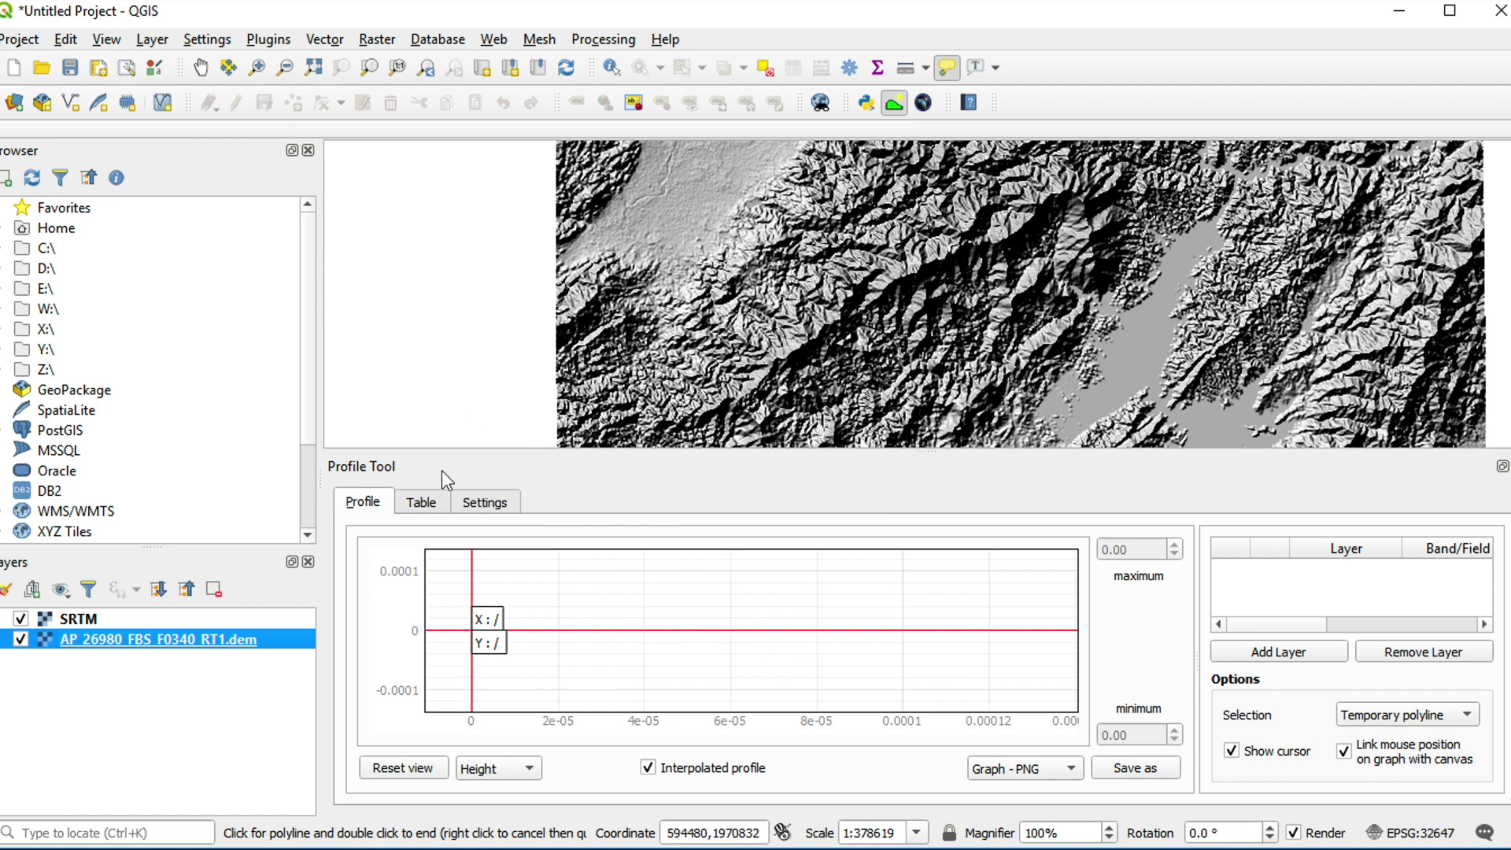
click(92, 626)
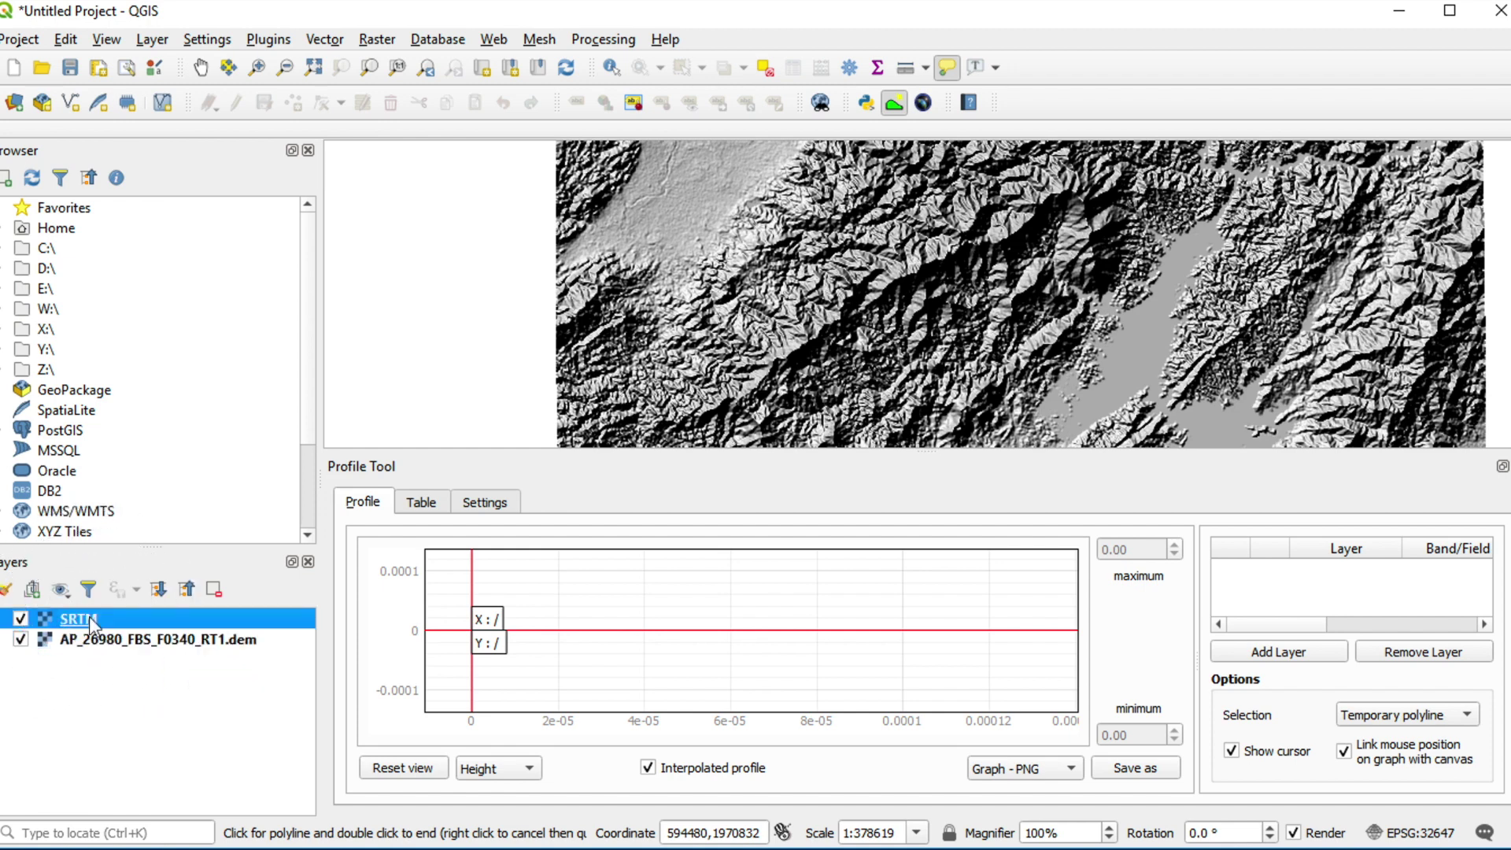
click(1293, 655)
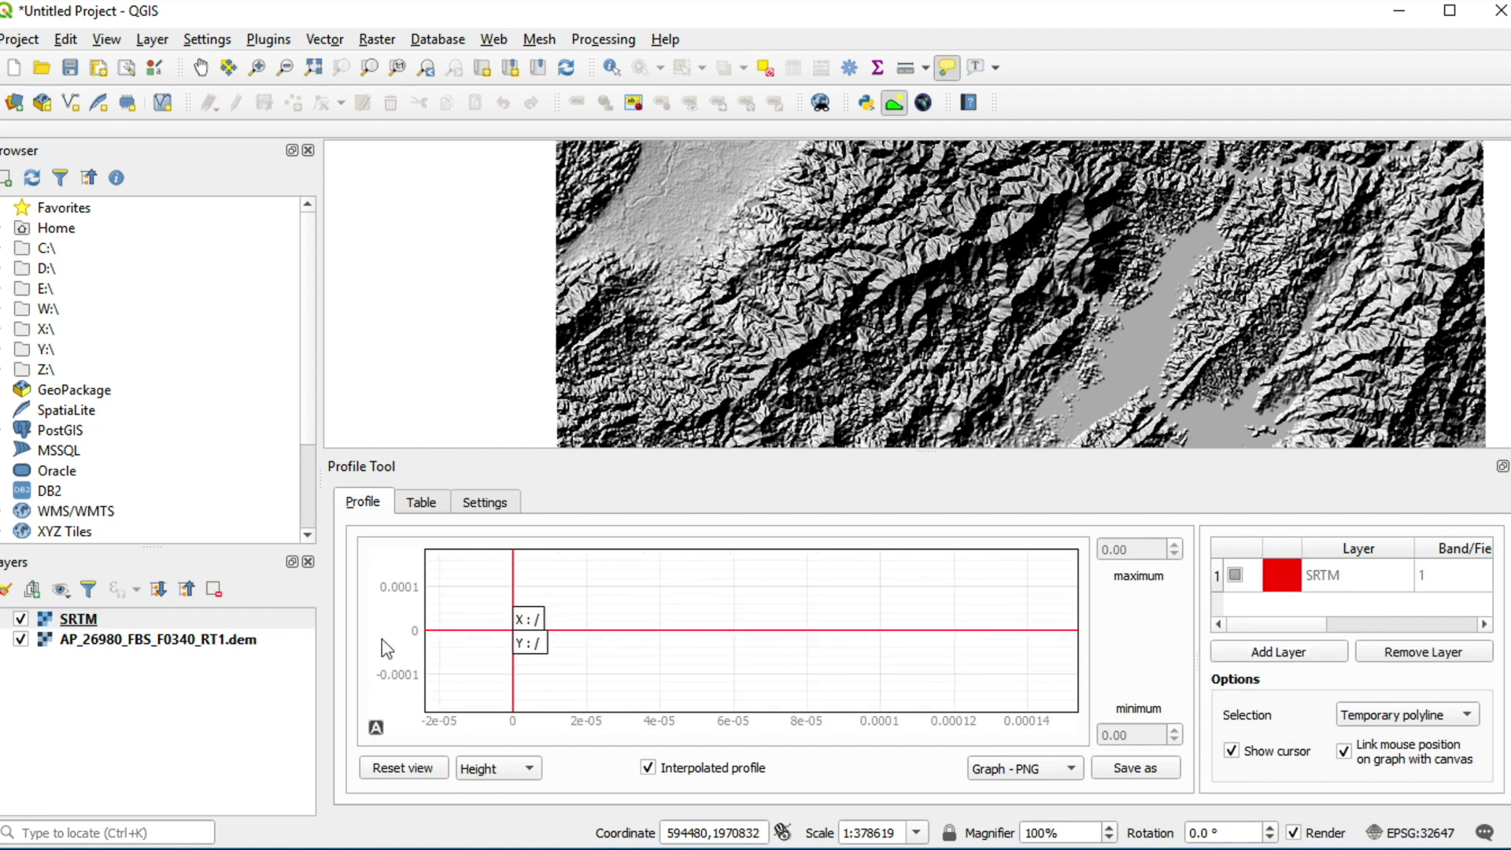
click(110, 642)
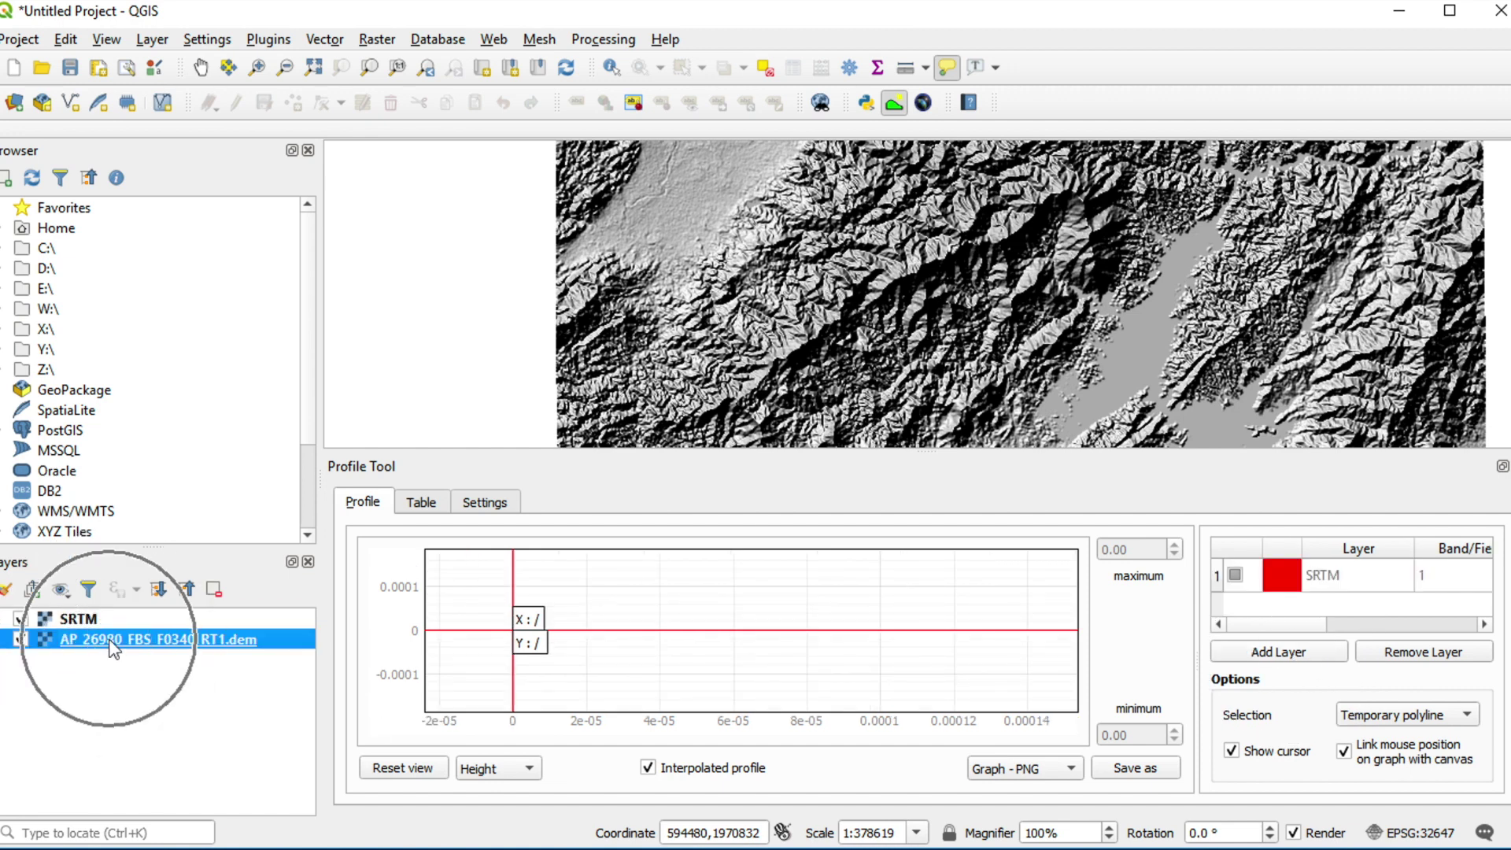
click(1275, 653)
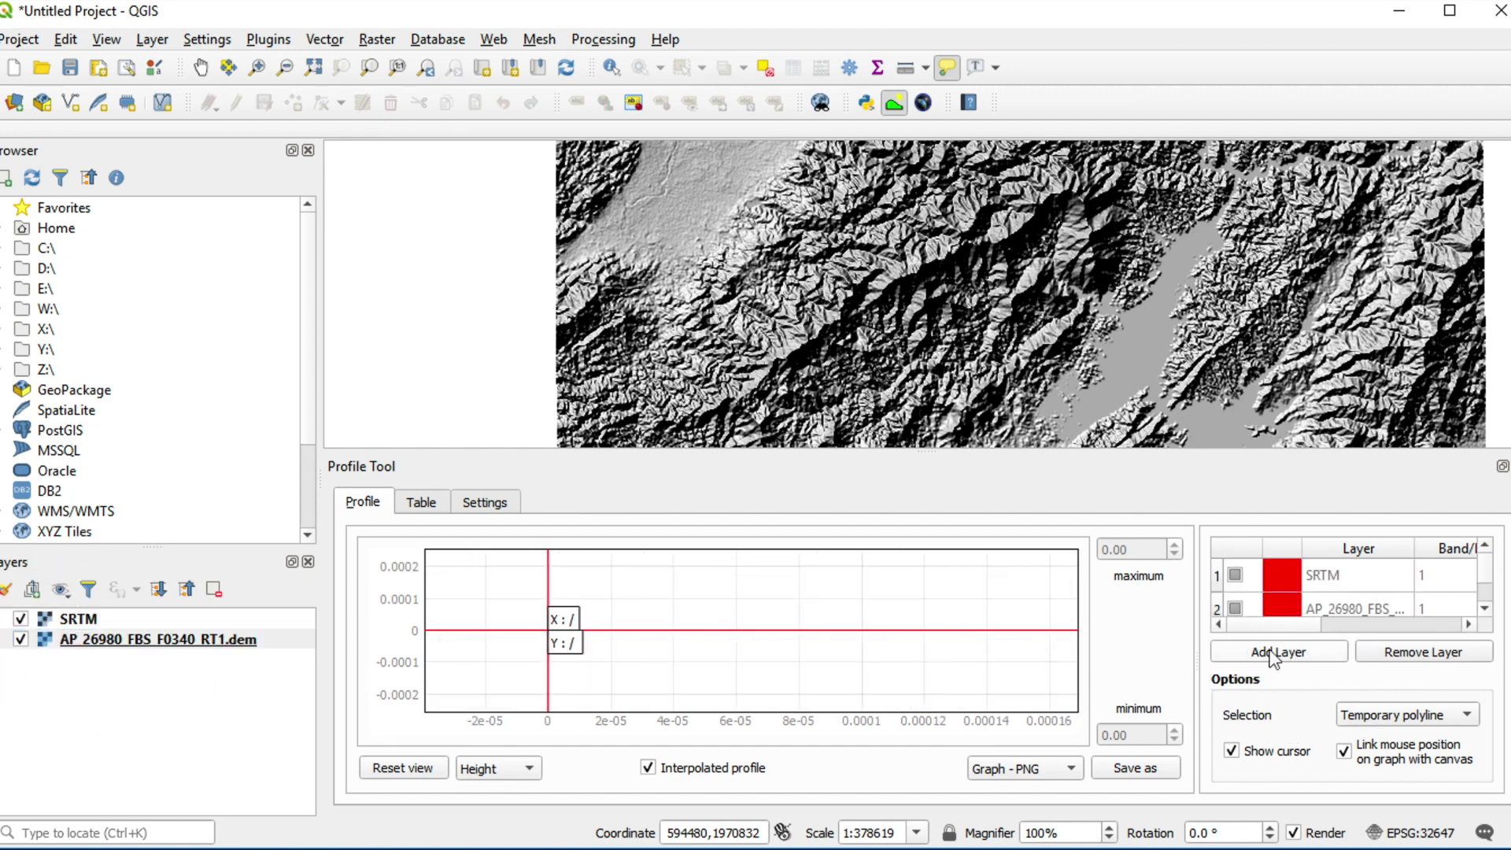
Set the profile color of the AP_26980_FBS_F0340_RT1.dem layer to light green (#55ff7f)
click(1288, 612)
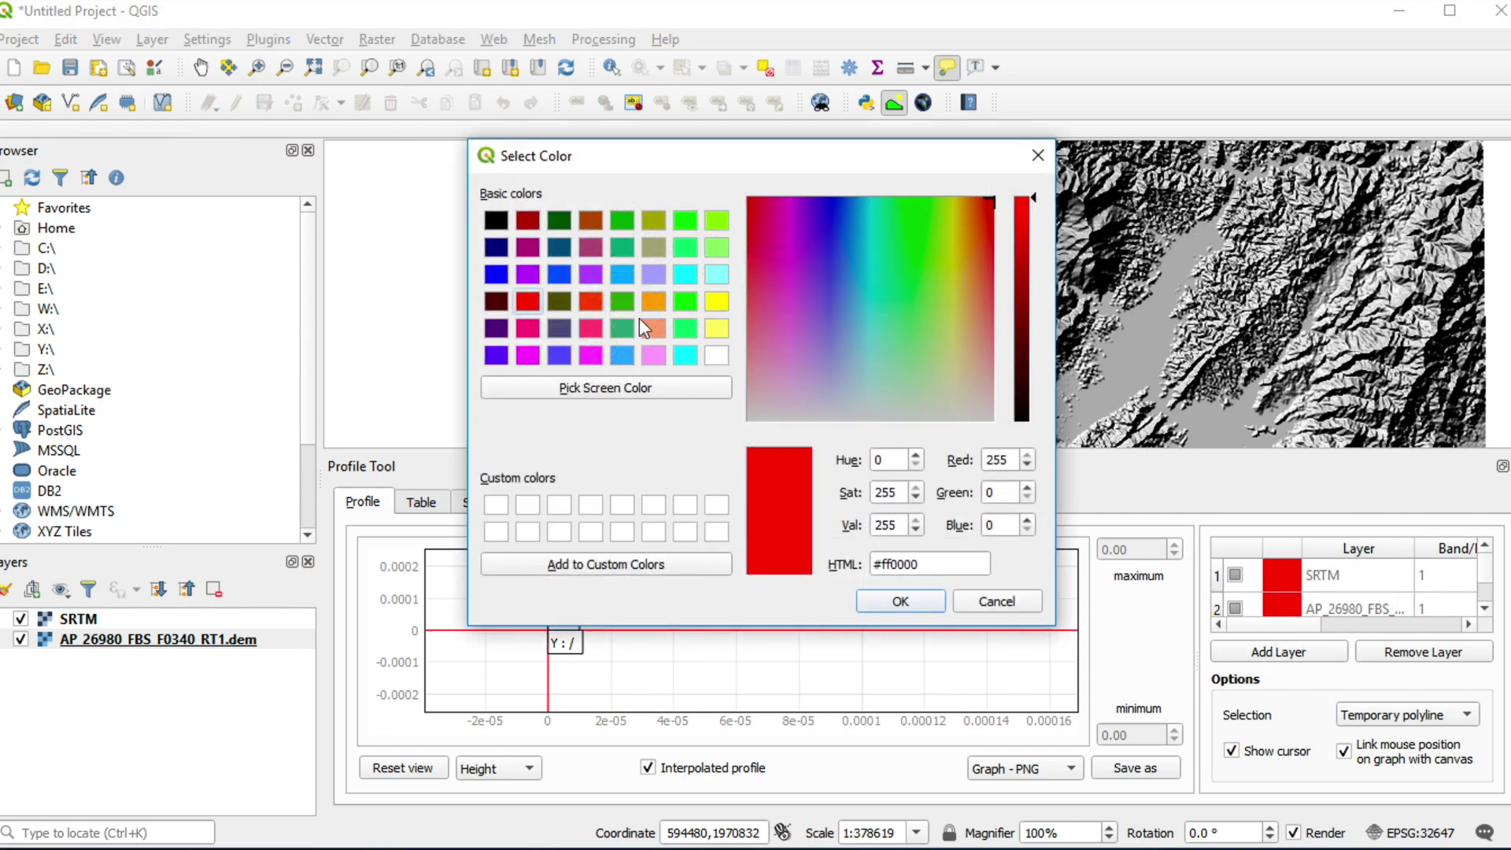
click(685, 328)
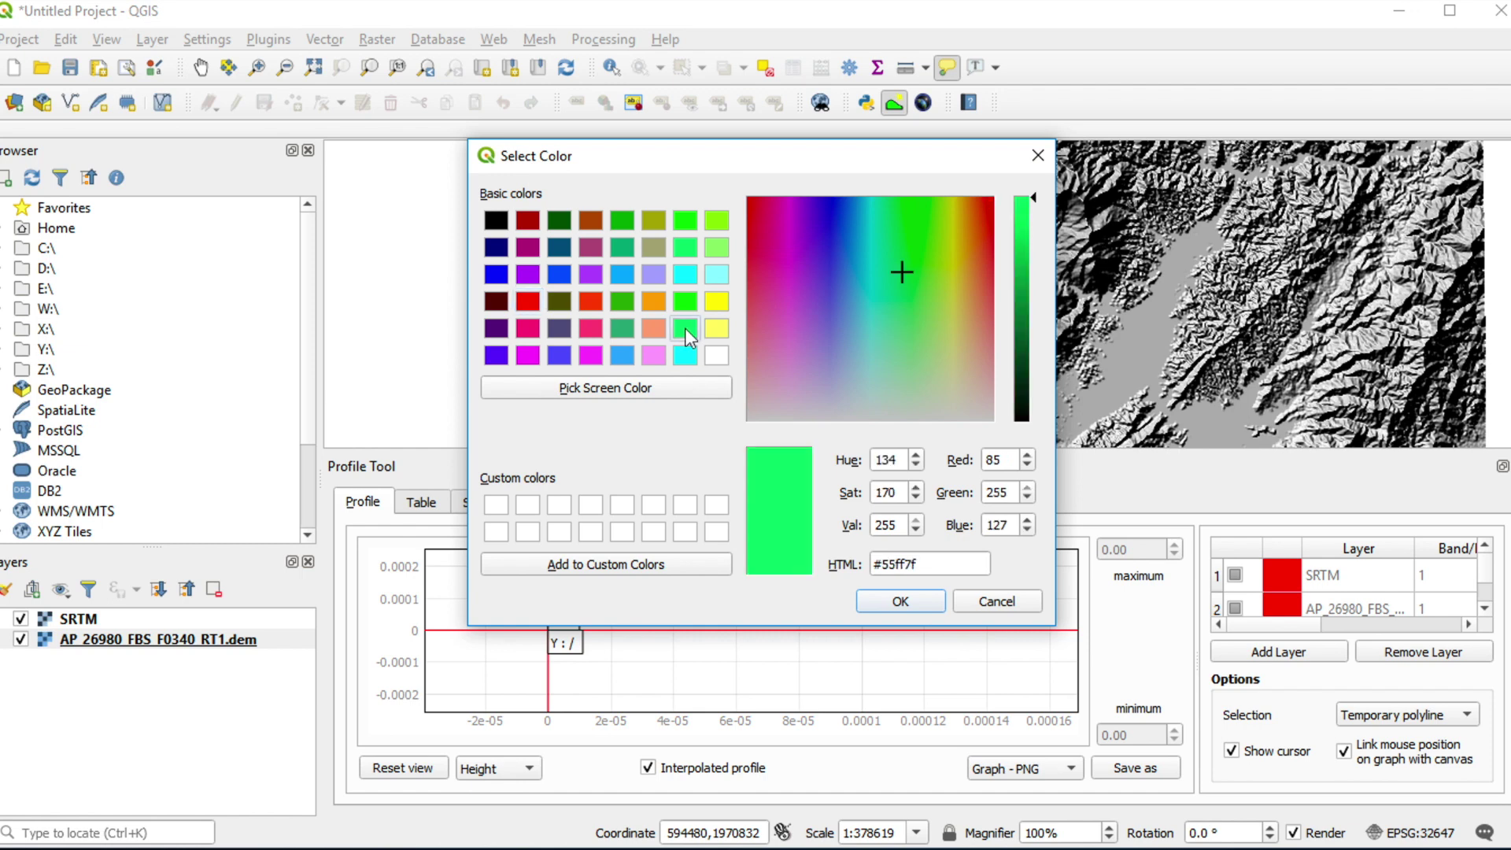
click(885, 602)
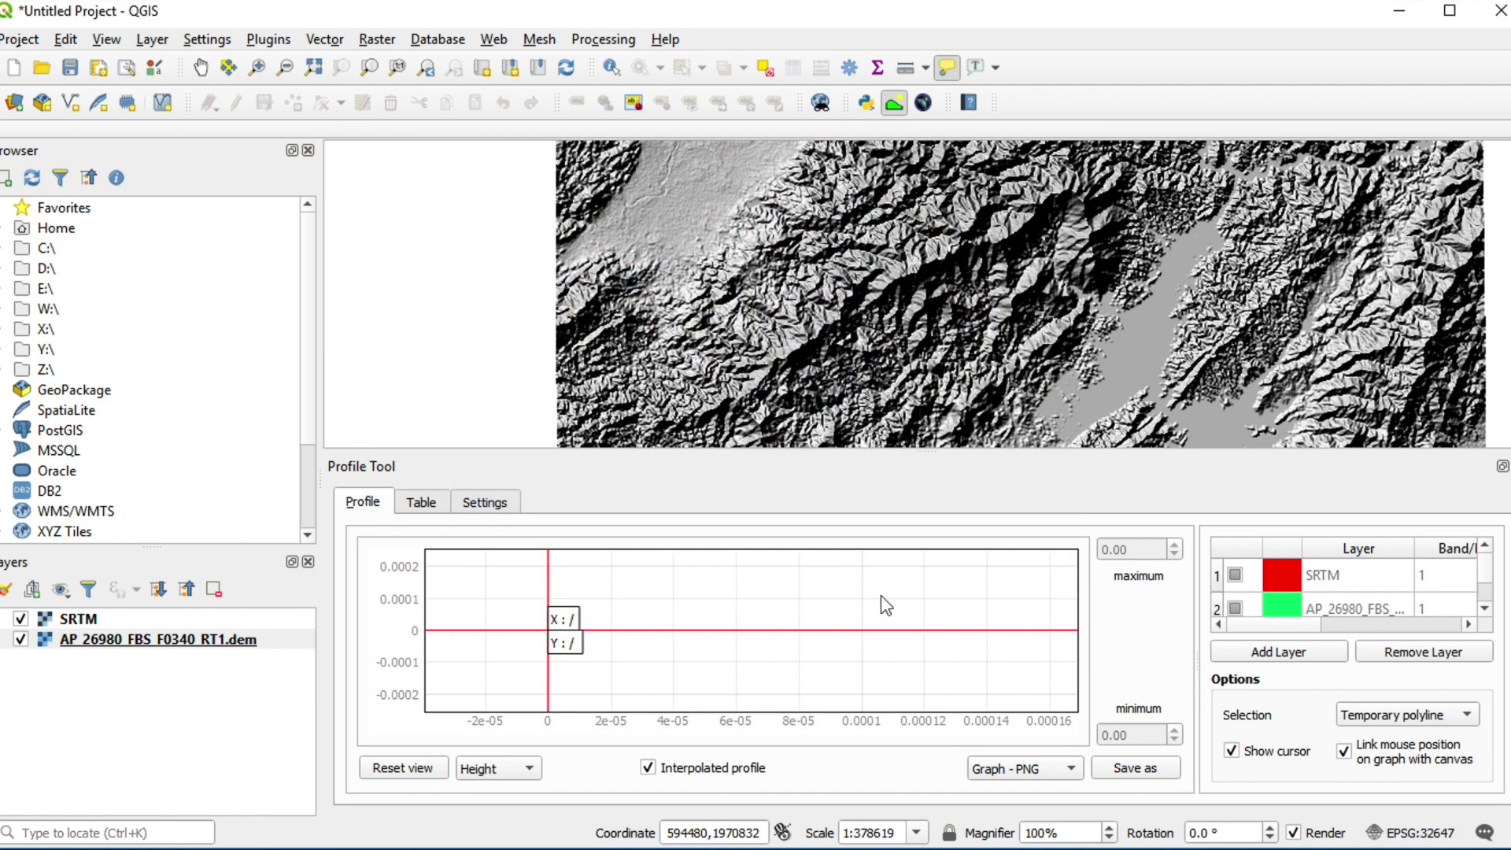
Draw a straight profile line about 44 km long from the flat northwestern plain across the mountains to the northern tip of the lake
click(712, 183)
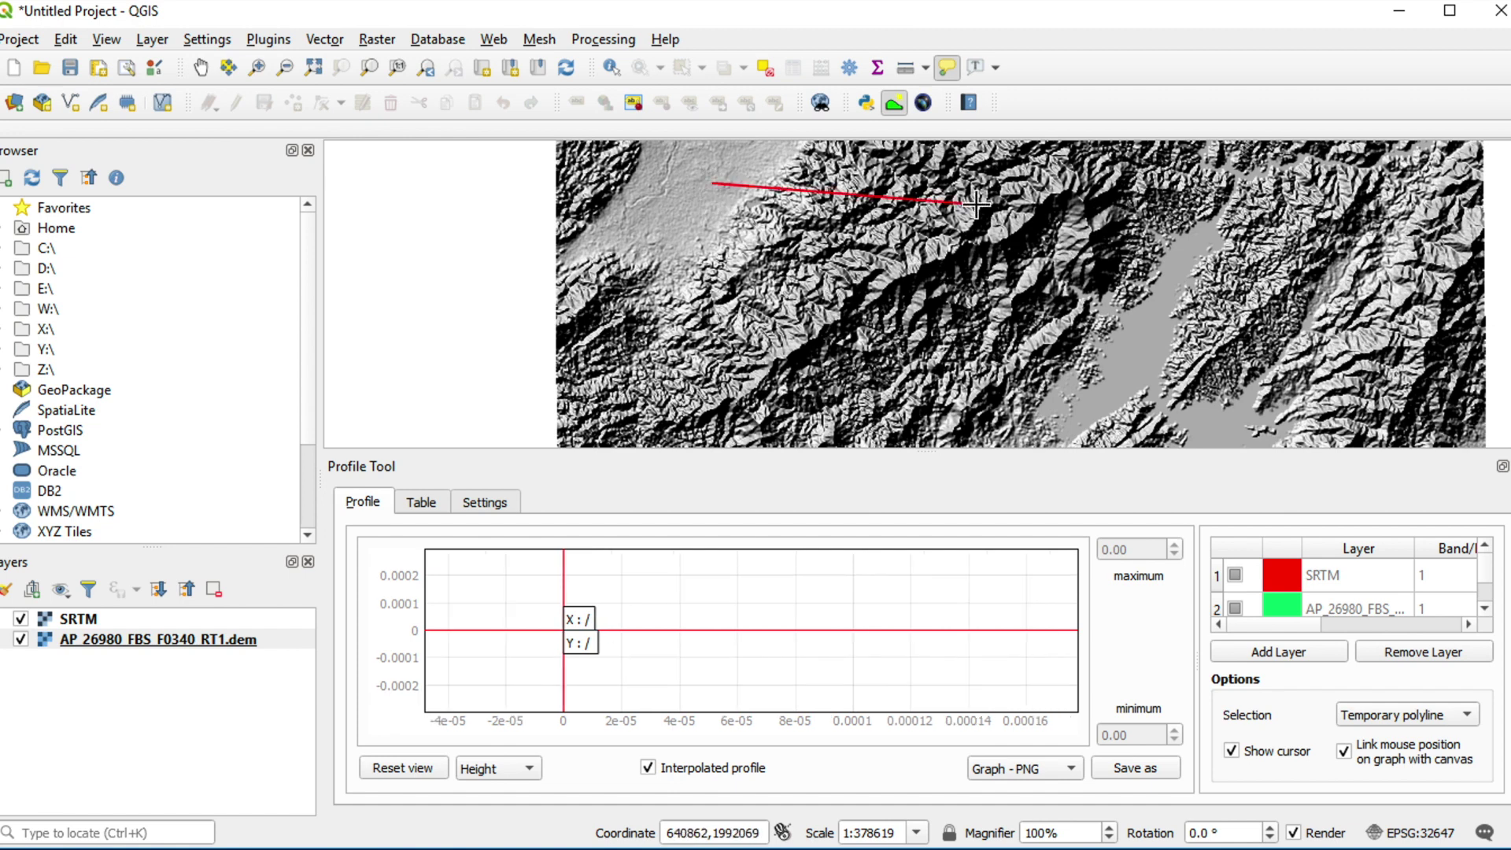
double_click(1201, 229)
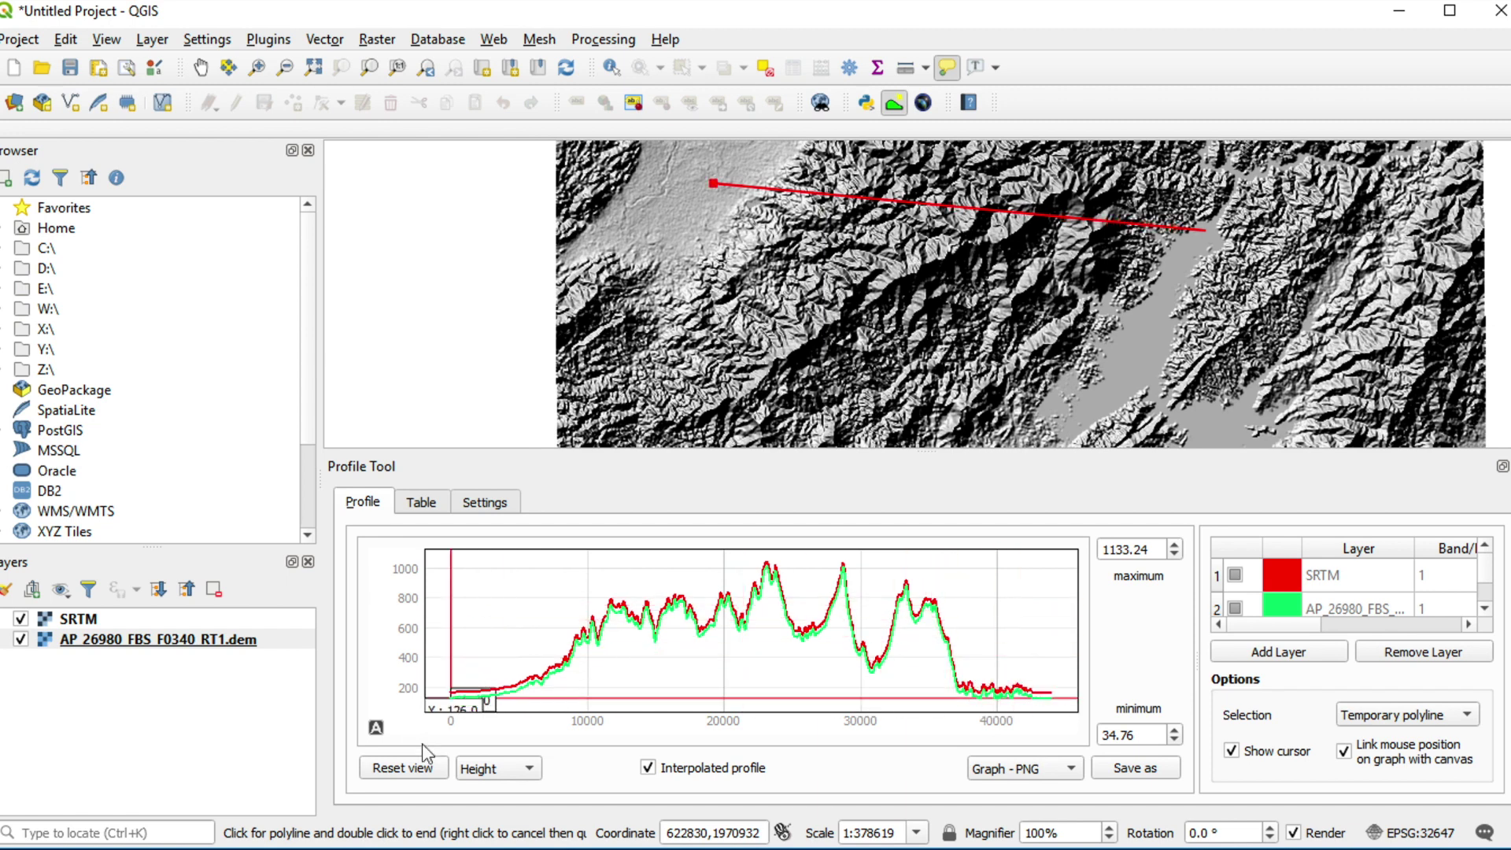
Switch the profile graph from Height to Slope (%) to examine the slope along the line
click(489, 773)
click(494, 776)
click(494, 770)
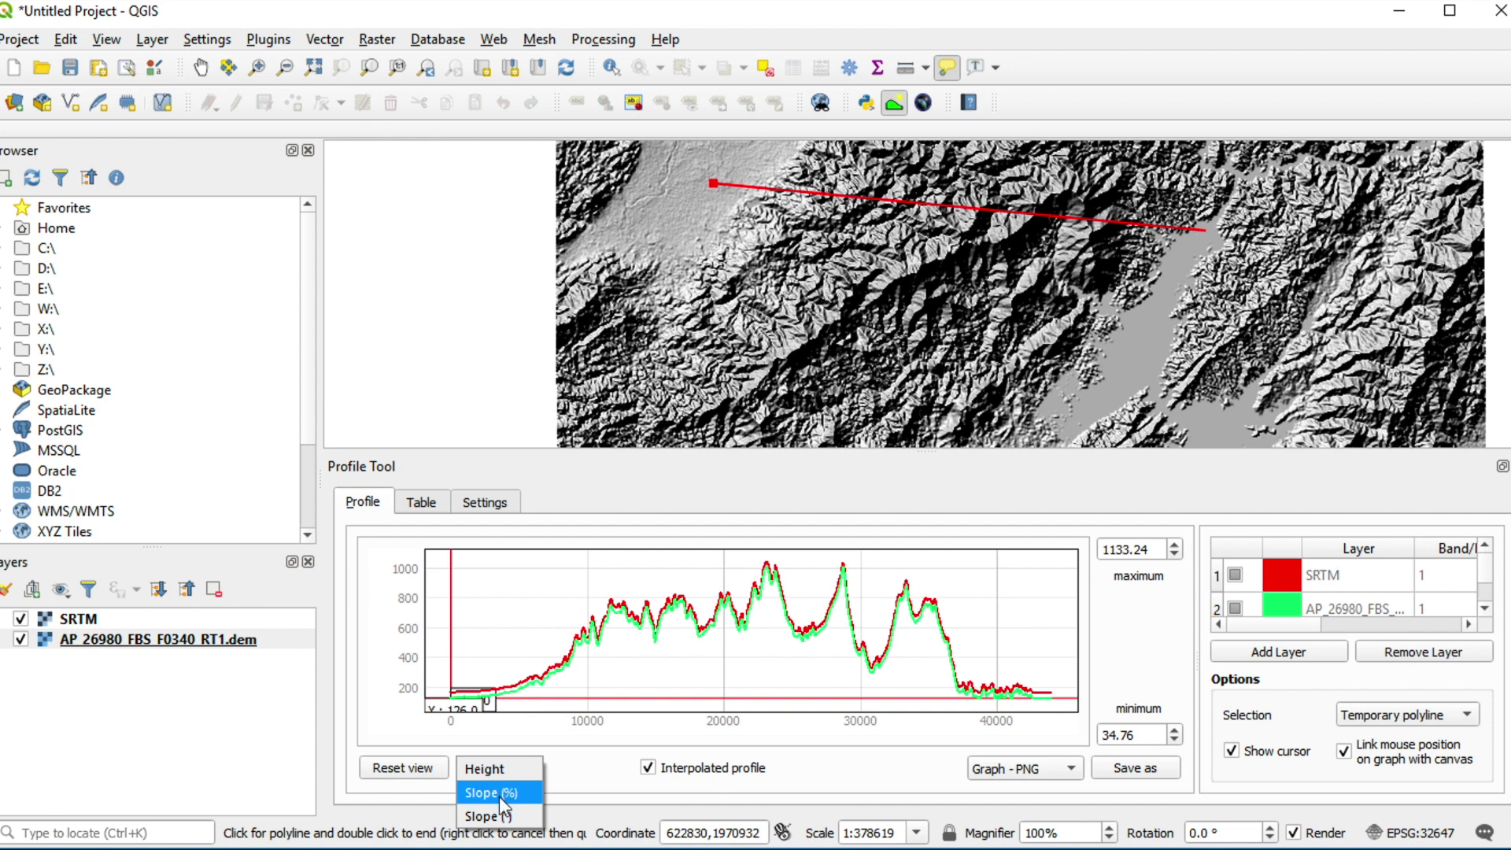
click(498, 793)
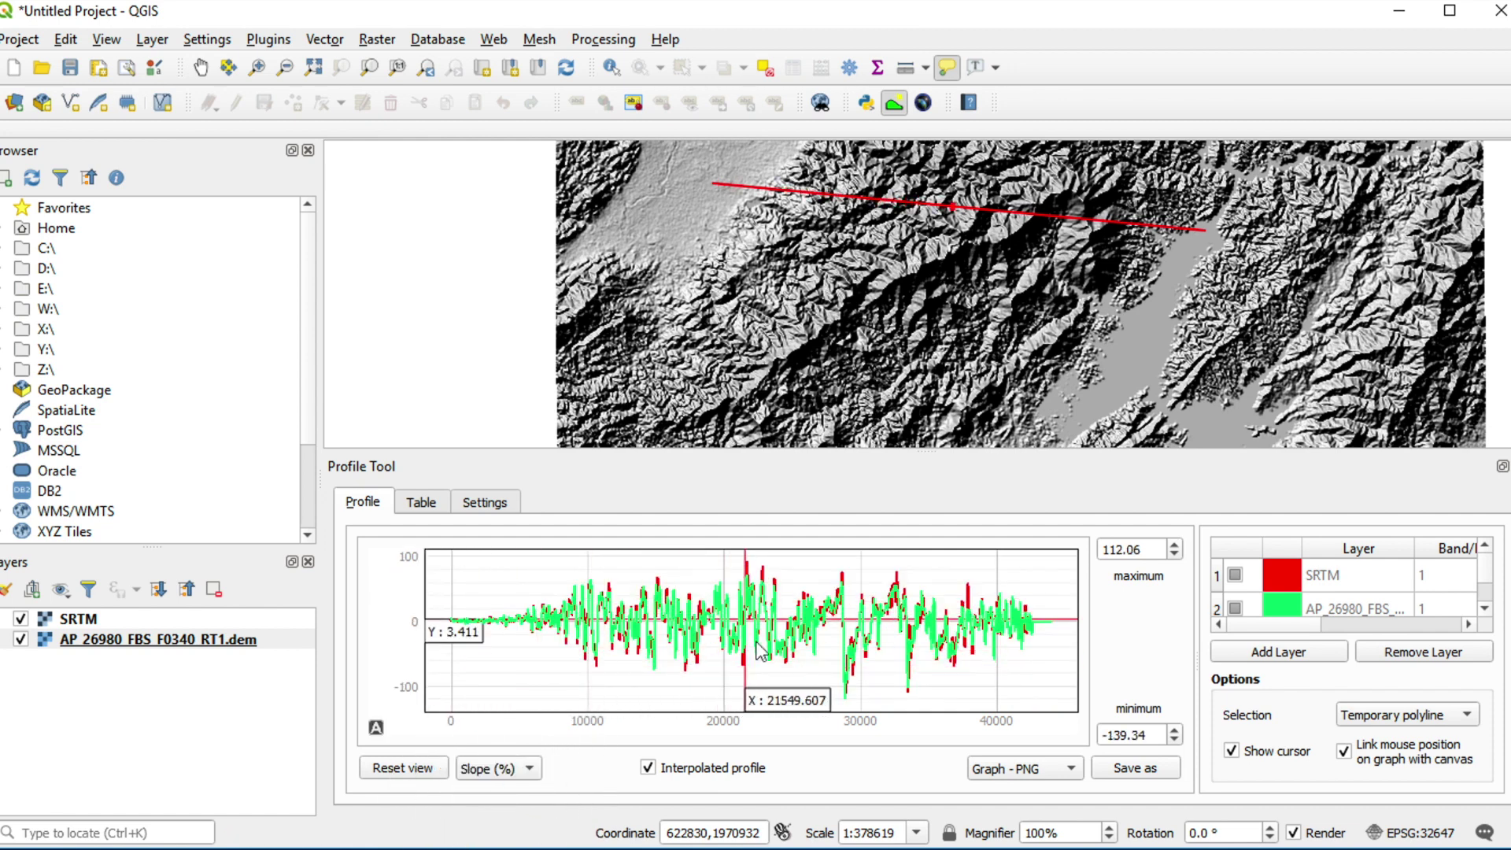
Display the profile graph as Slope (°) and examine the middle section of the curves closely
click(504, 768)
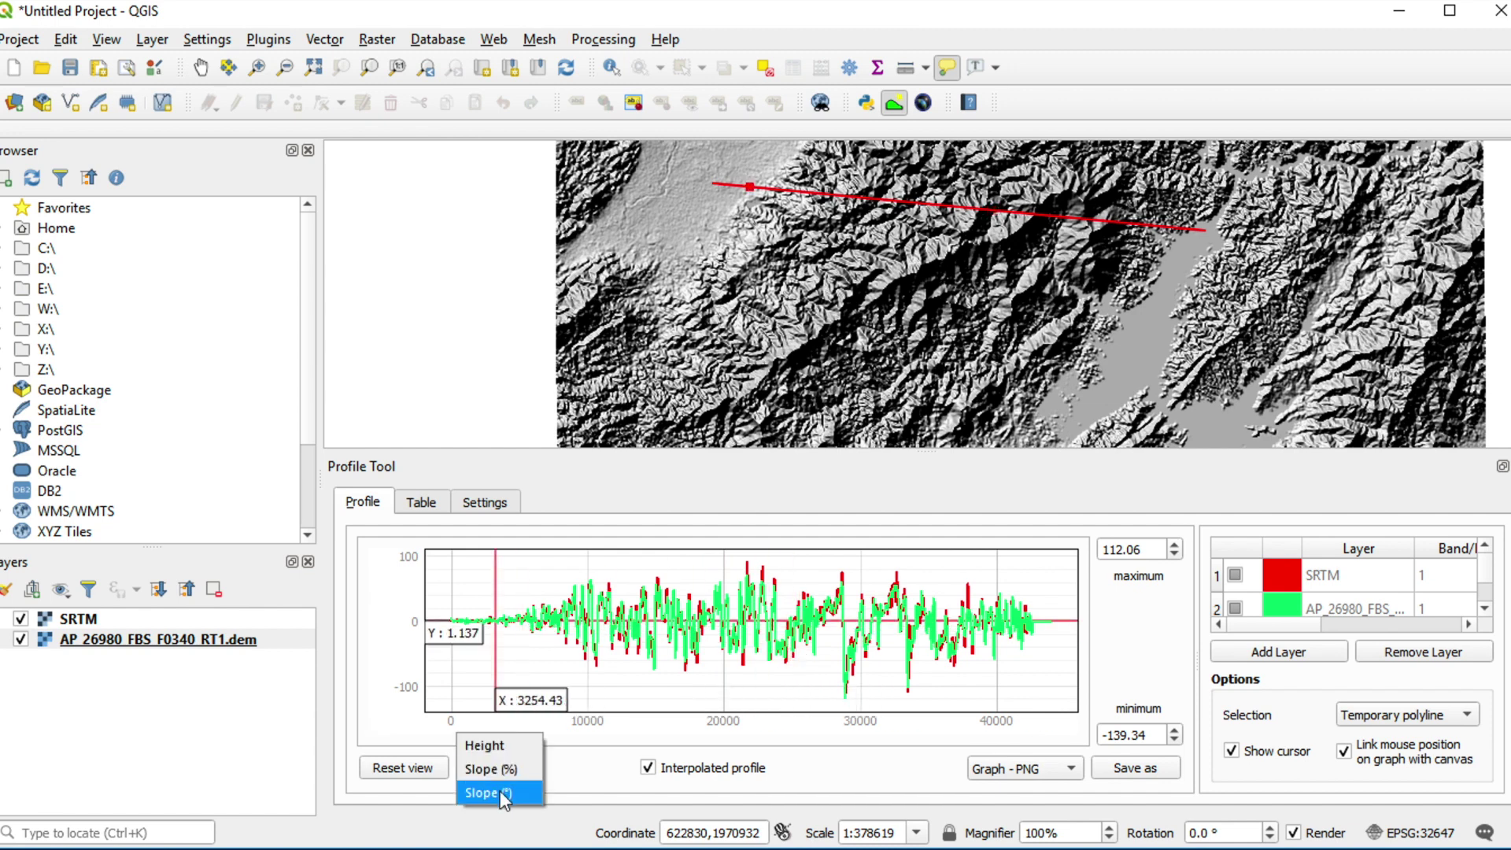
click(503, 794)
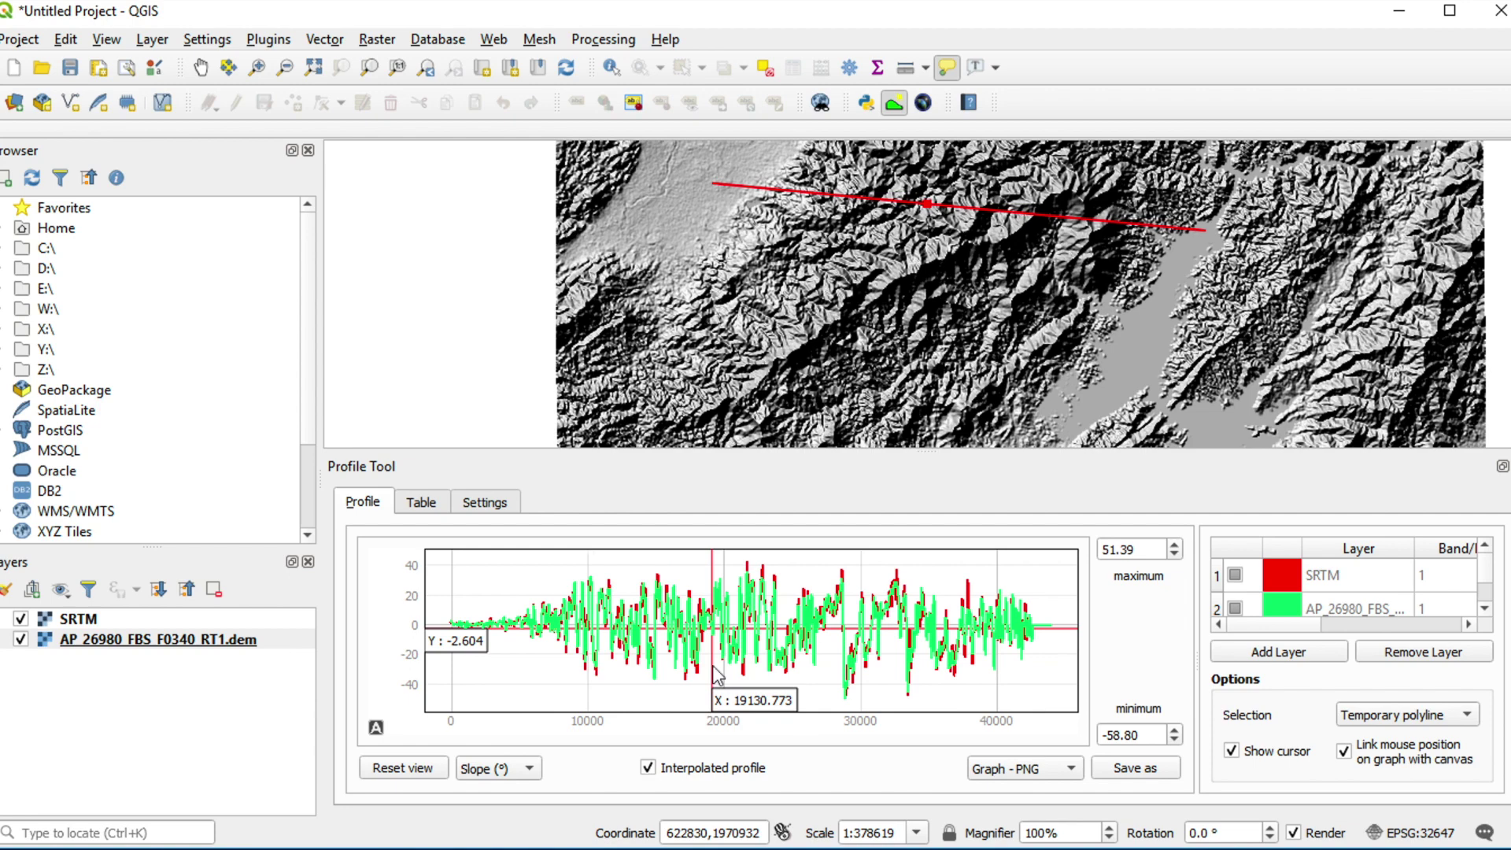
scroll(718, 675, up, 4)
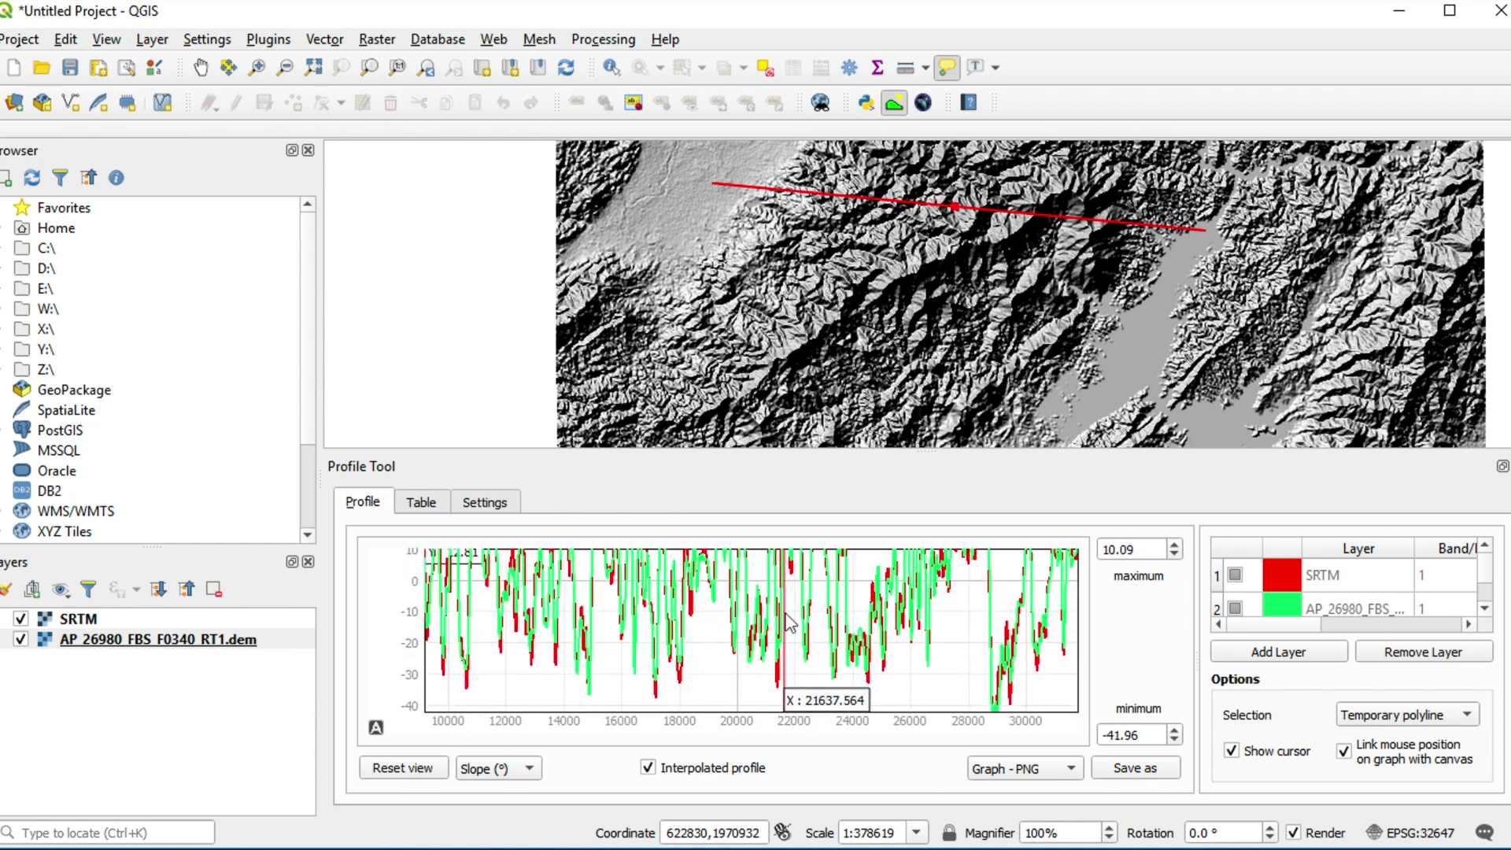
scroll(789, 622, up, 2)
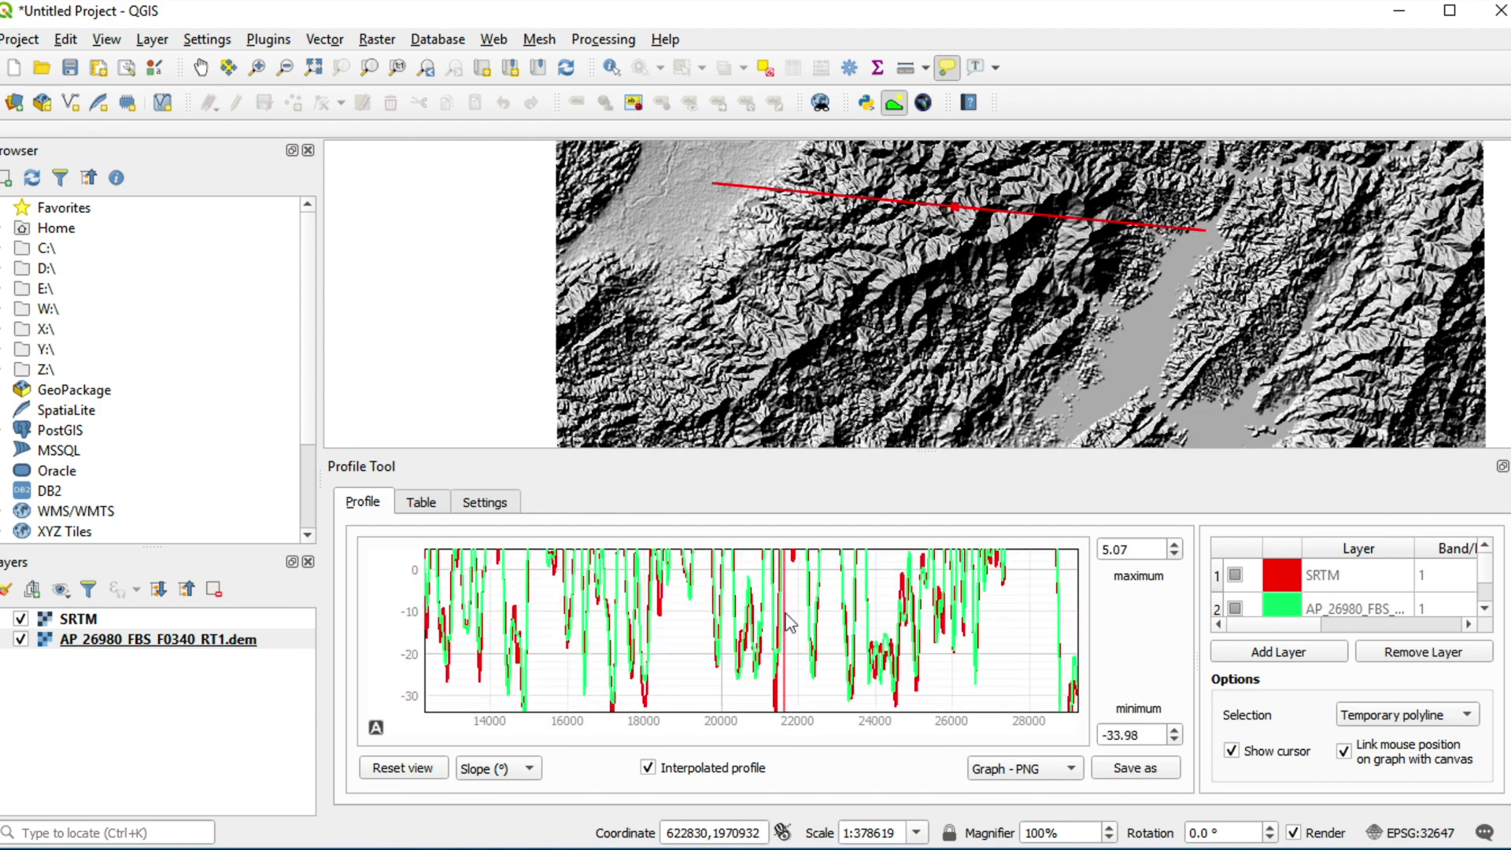
Return the profile graph to Height and compare the two elevation curves around the eastern mountain peaks
click(517, 768)
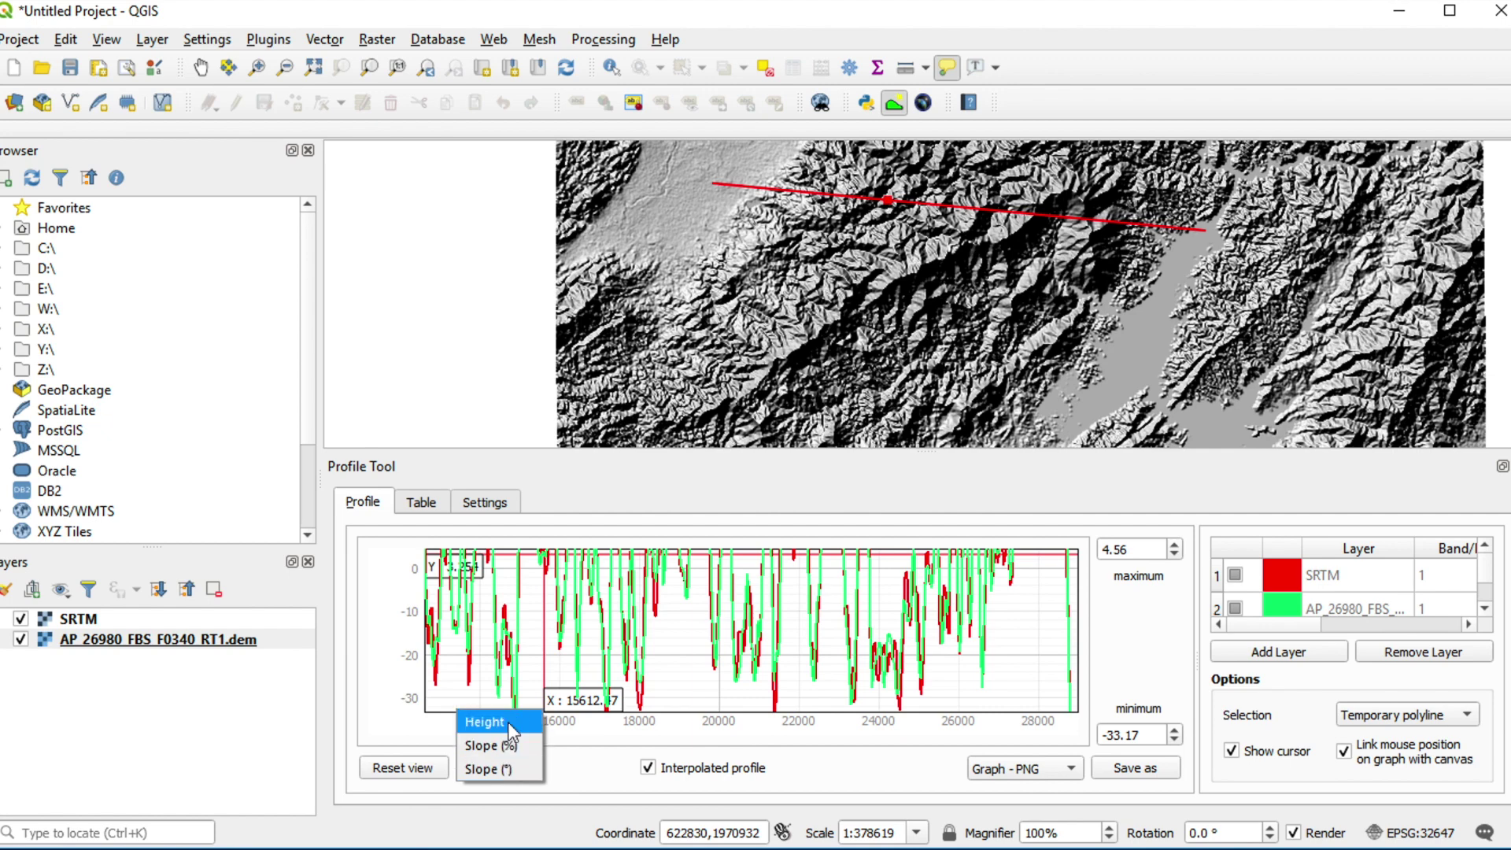
click(508, 721)
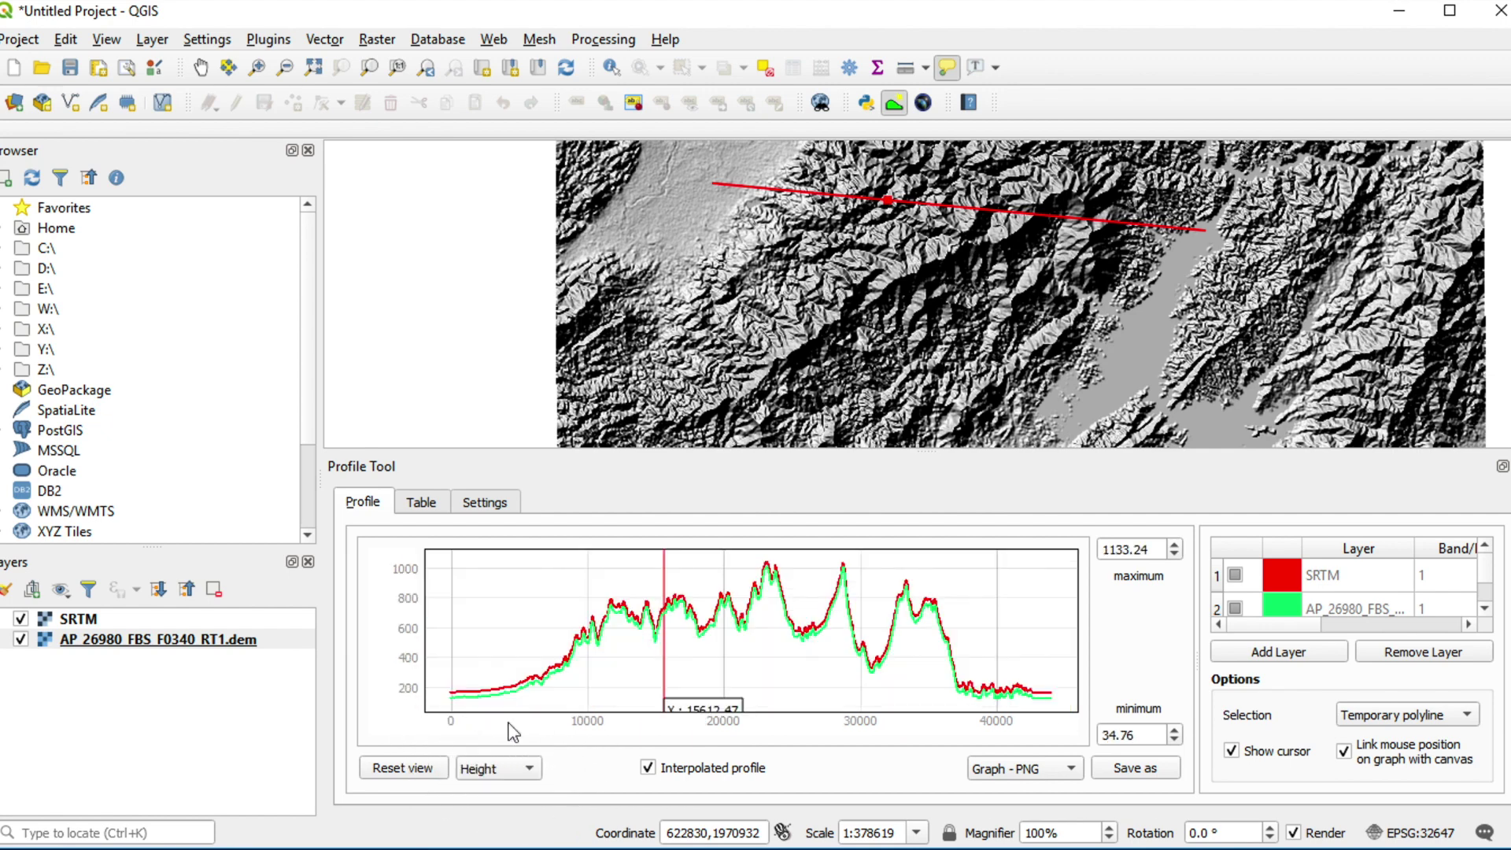
scroll(909, 614, up, 6)
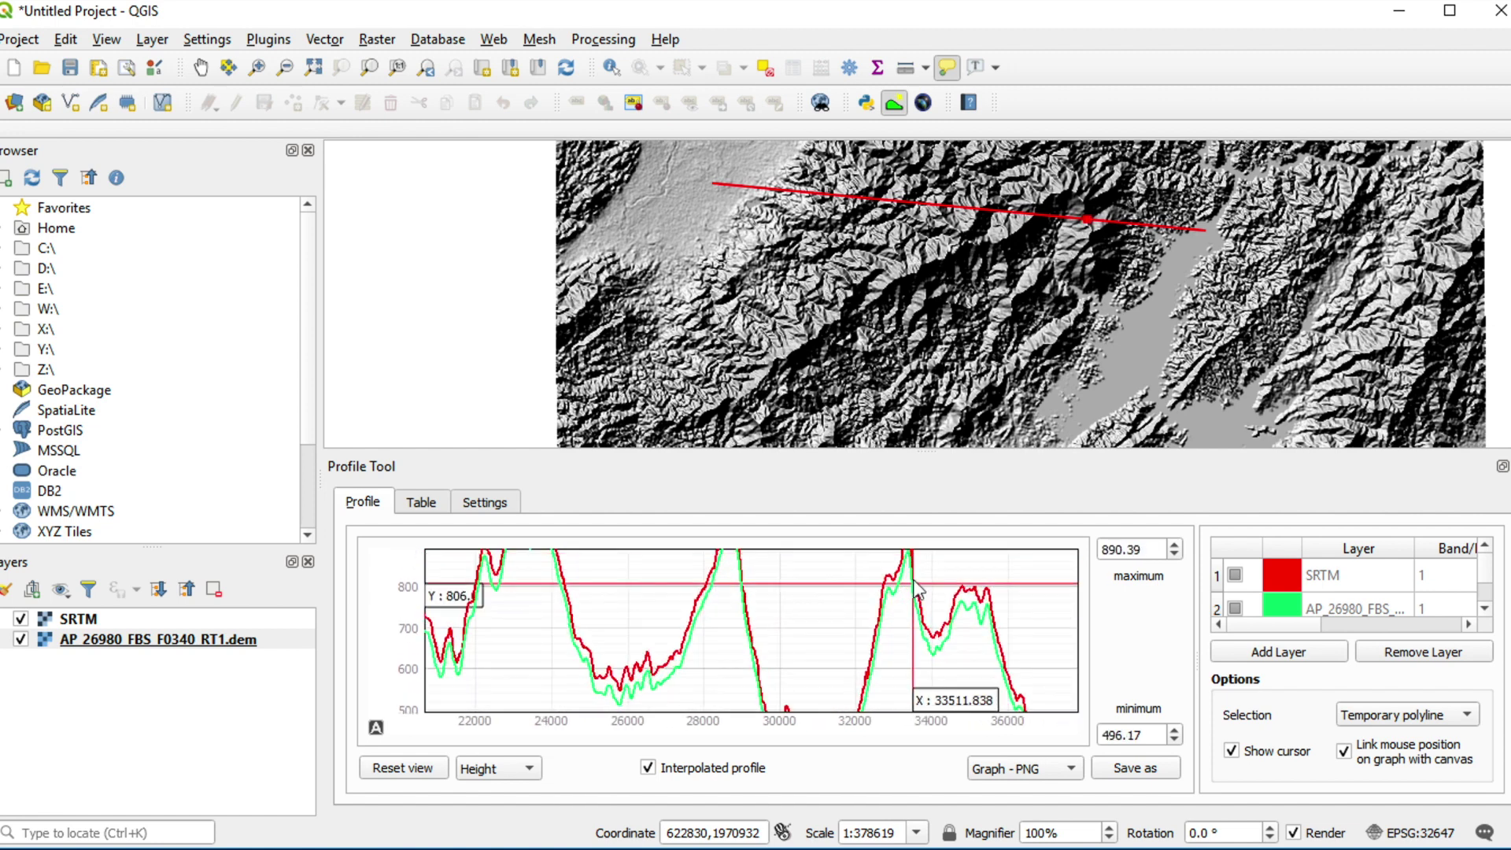
scroll(917, 590, up, 4)
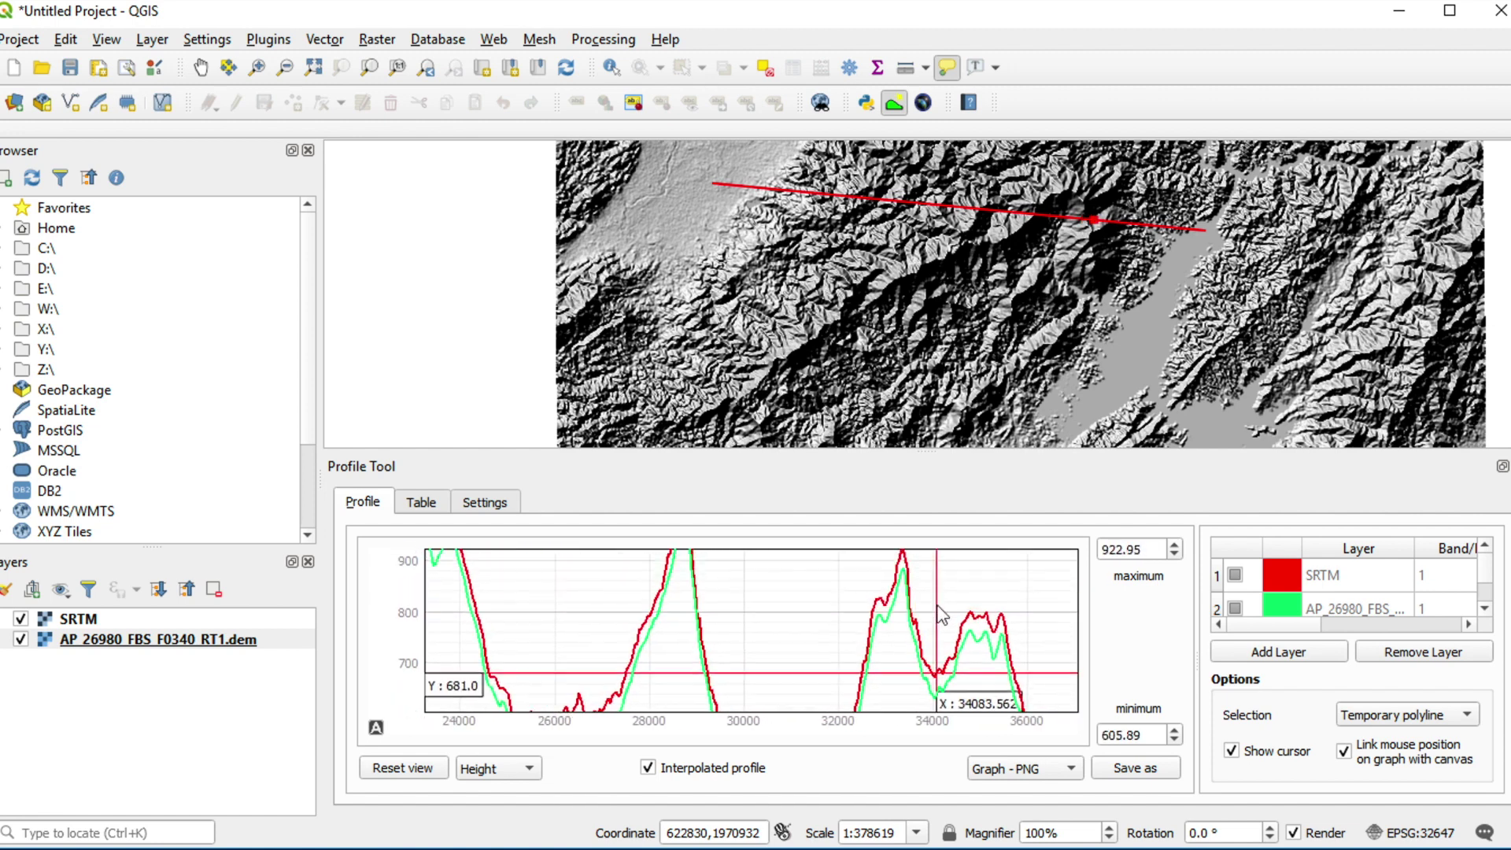
drag(943, 605, 940, 660)
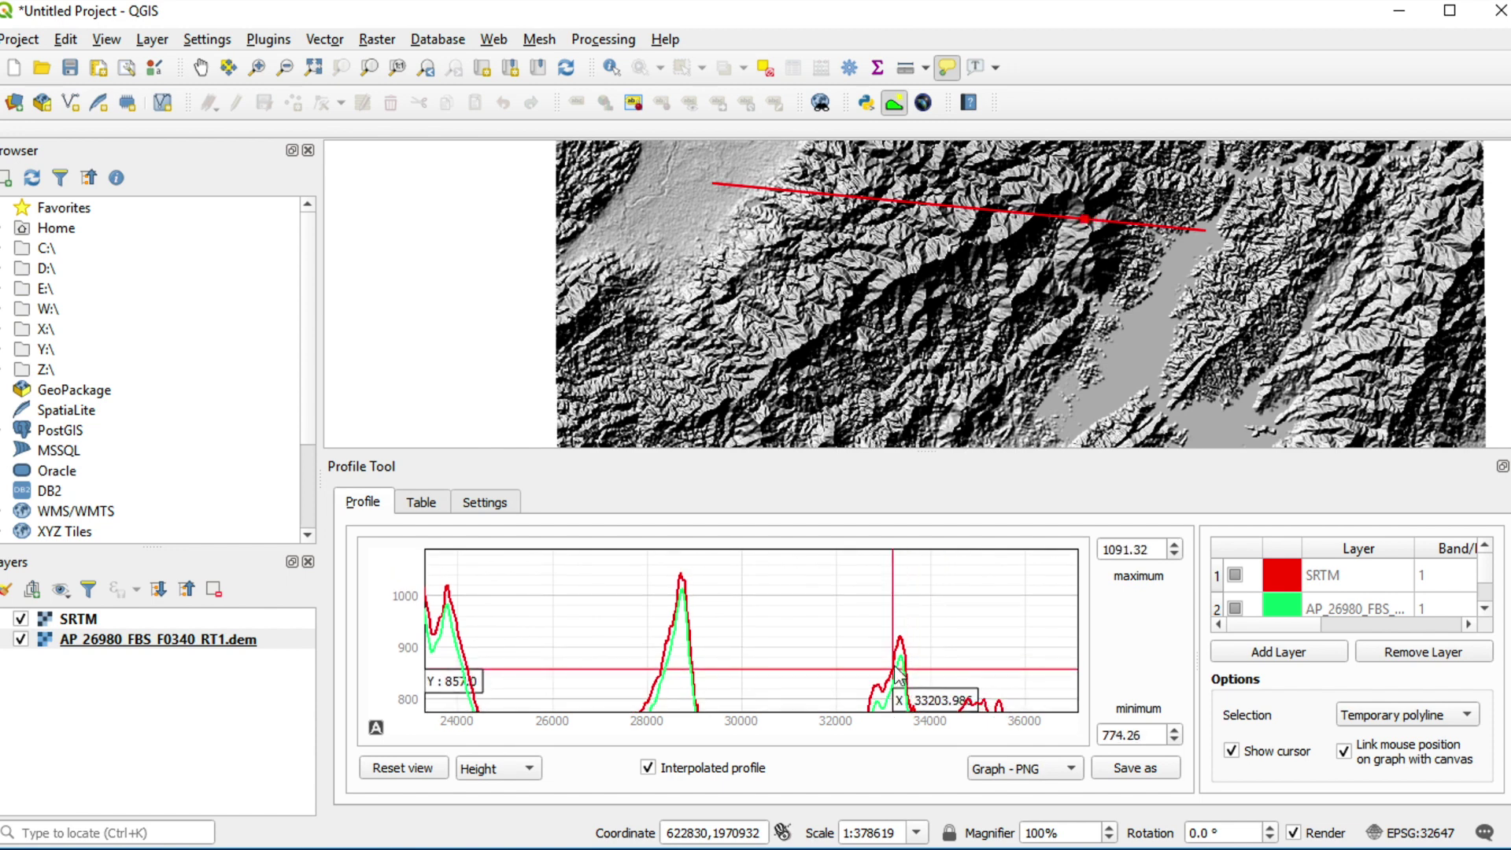
Review the tabulated distance and elevation values of SRTM_band_1 and AP_26980_FBS_F0340_RT1.dem_band_1
click(420, 504)
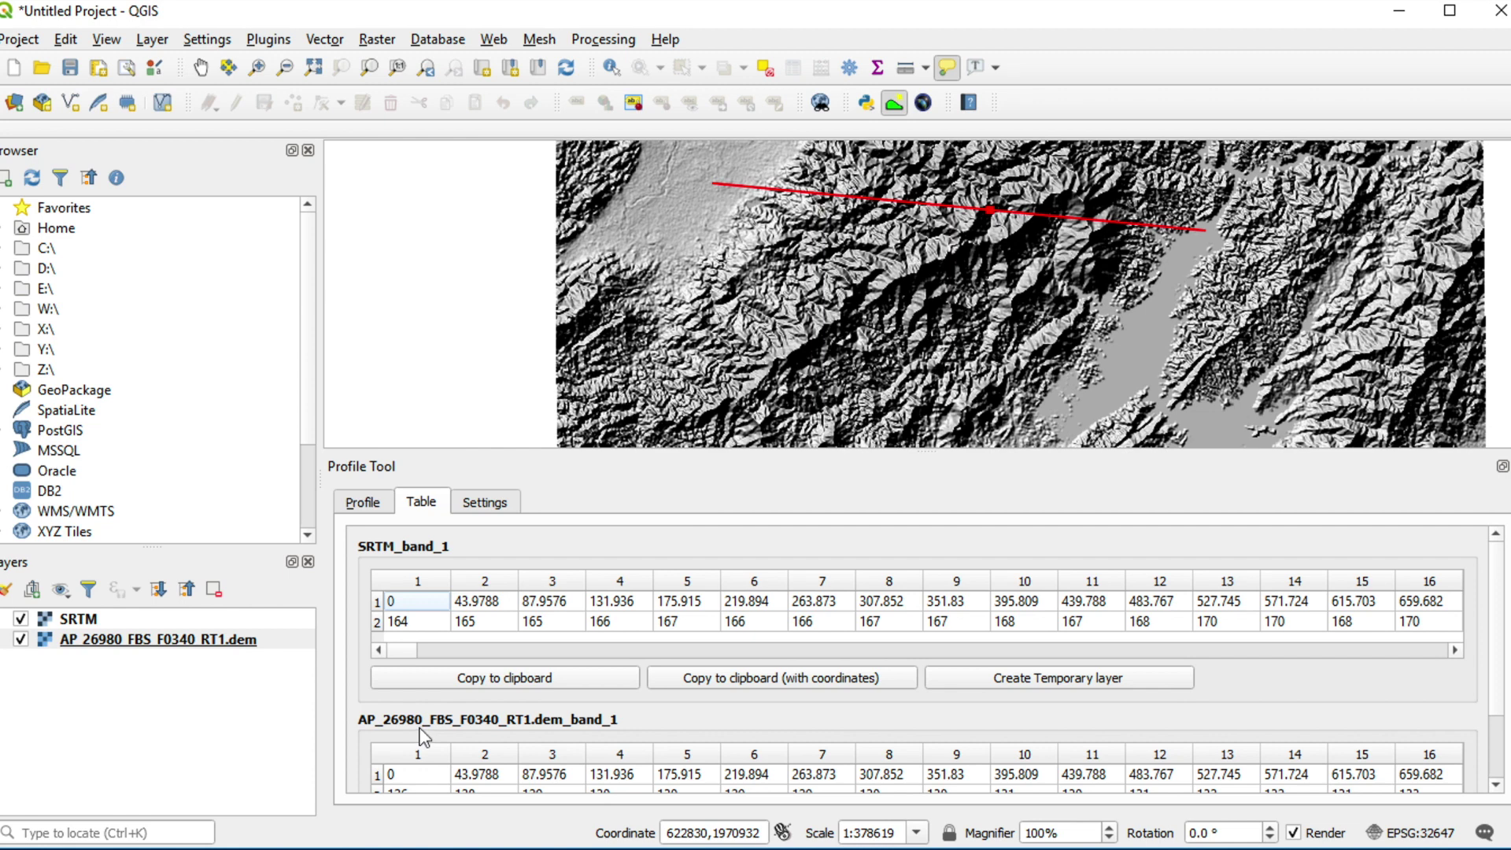
drag(409, 651, 390, 687)
scroll(447, 756, down, 1)
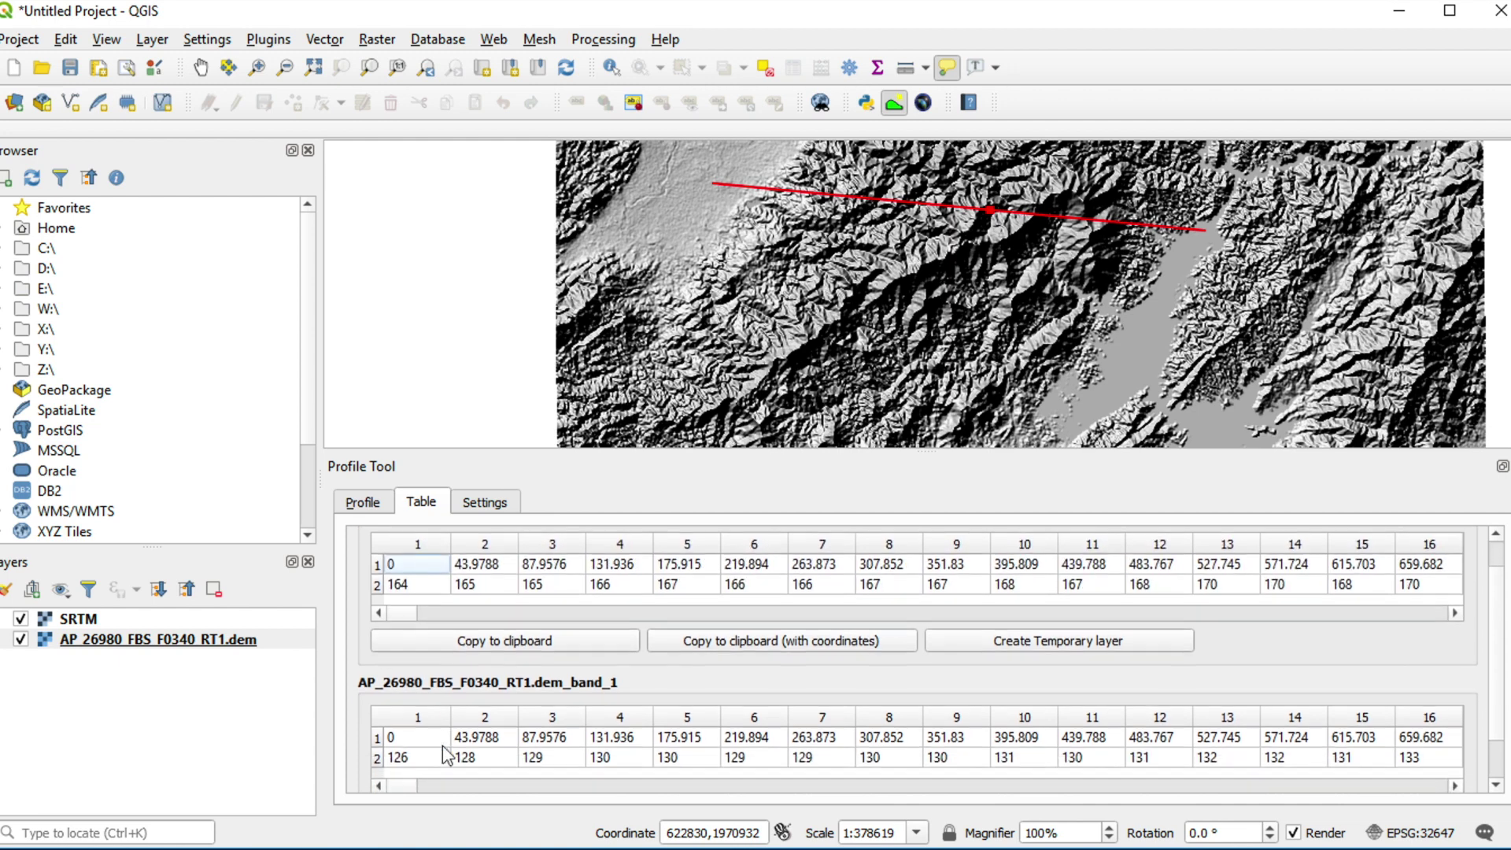
scroll(443, 746, down, 1)
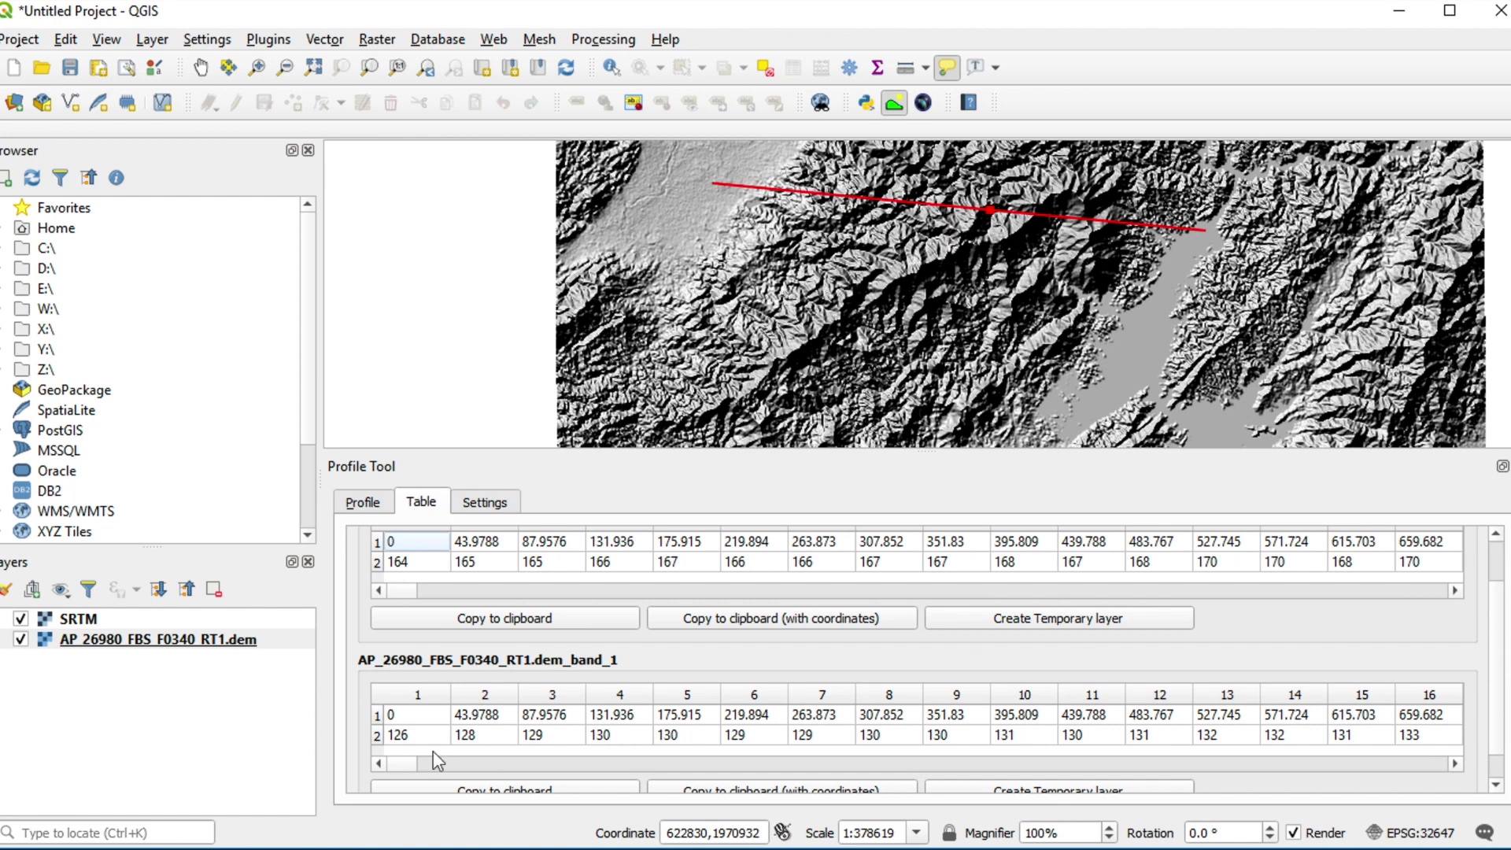
drag(409, 768, 366, 758)
scroll(409, 687, up, 2)
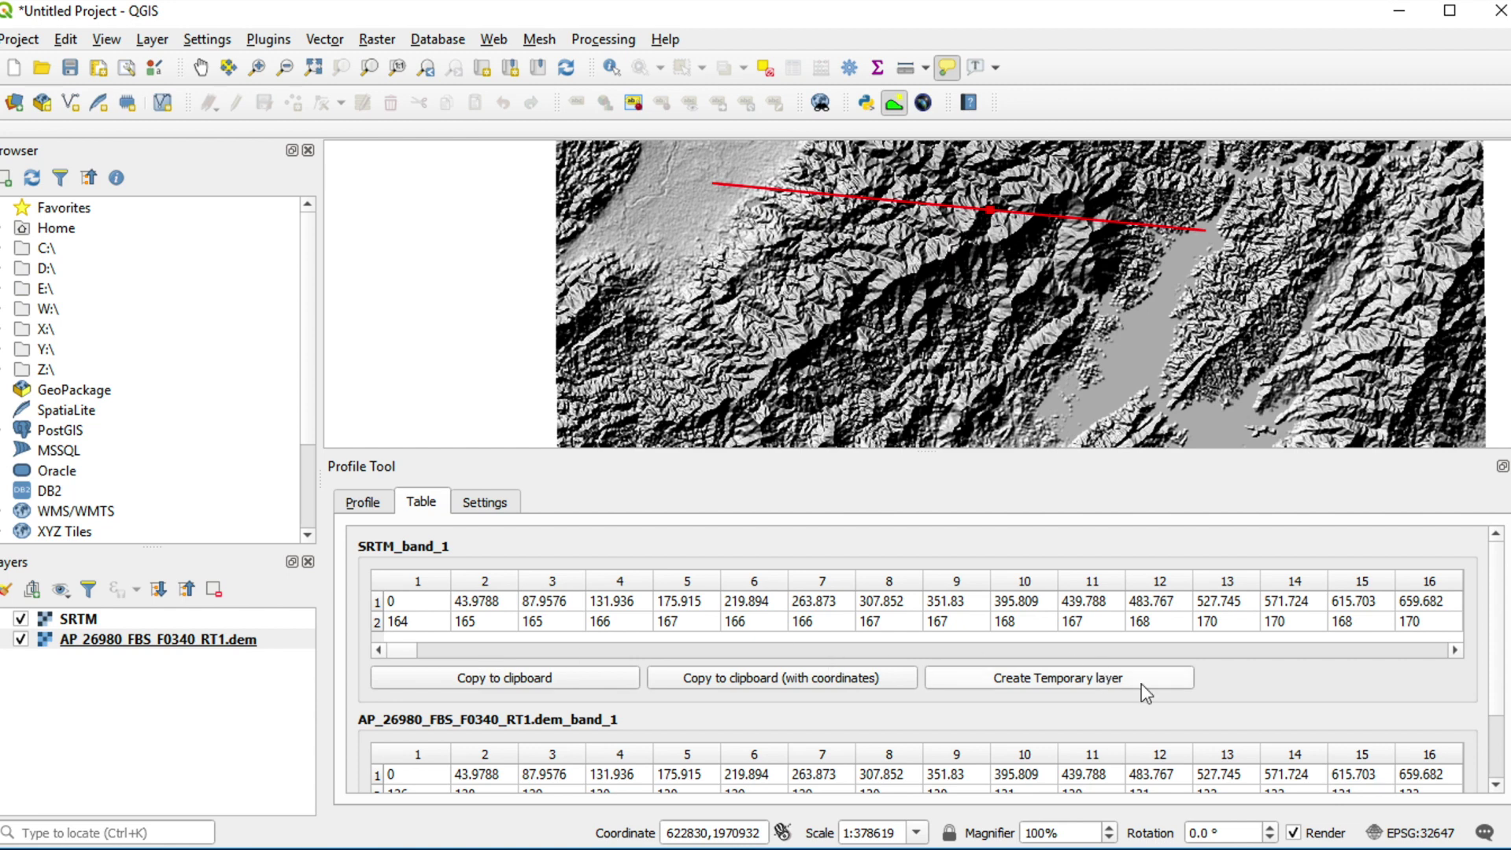
Create a temporary point layer from the SRTM_band_1 profile values and style it with the dot green symbol
click(1060, 680)
drag(150, 639, 165, 611)
double_click(163, 619)
click(836, 545)
click(1279, 829)
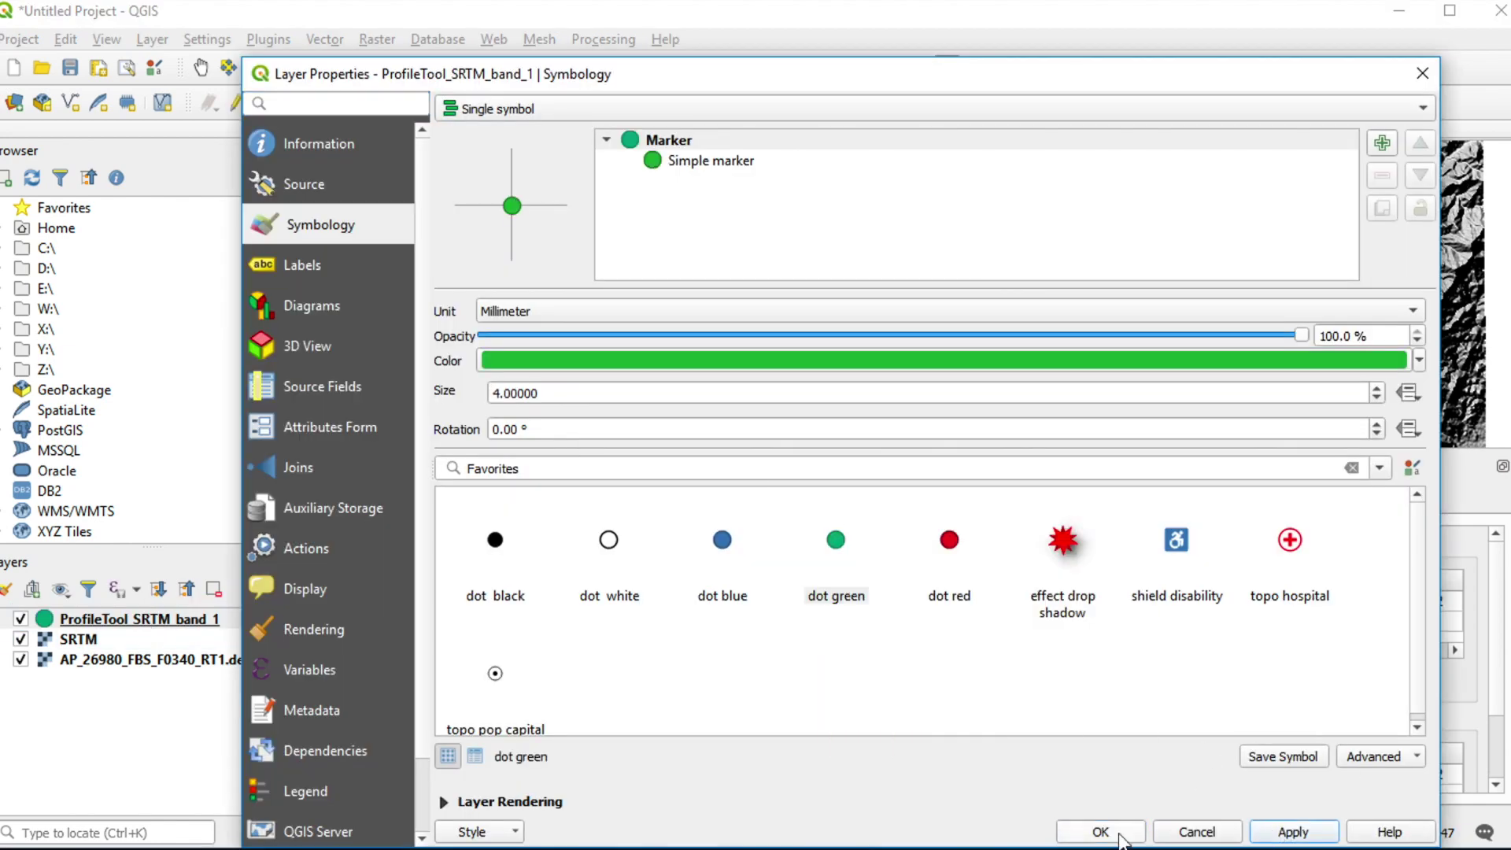
click(1121, 841)
Inspect the points along the profile line up close and open the attribute table of the ProfileTool_SRTM_band_1 layer
scroll(870, 202, up, 5)
click(195, 628)
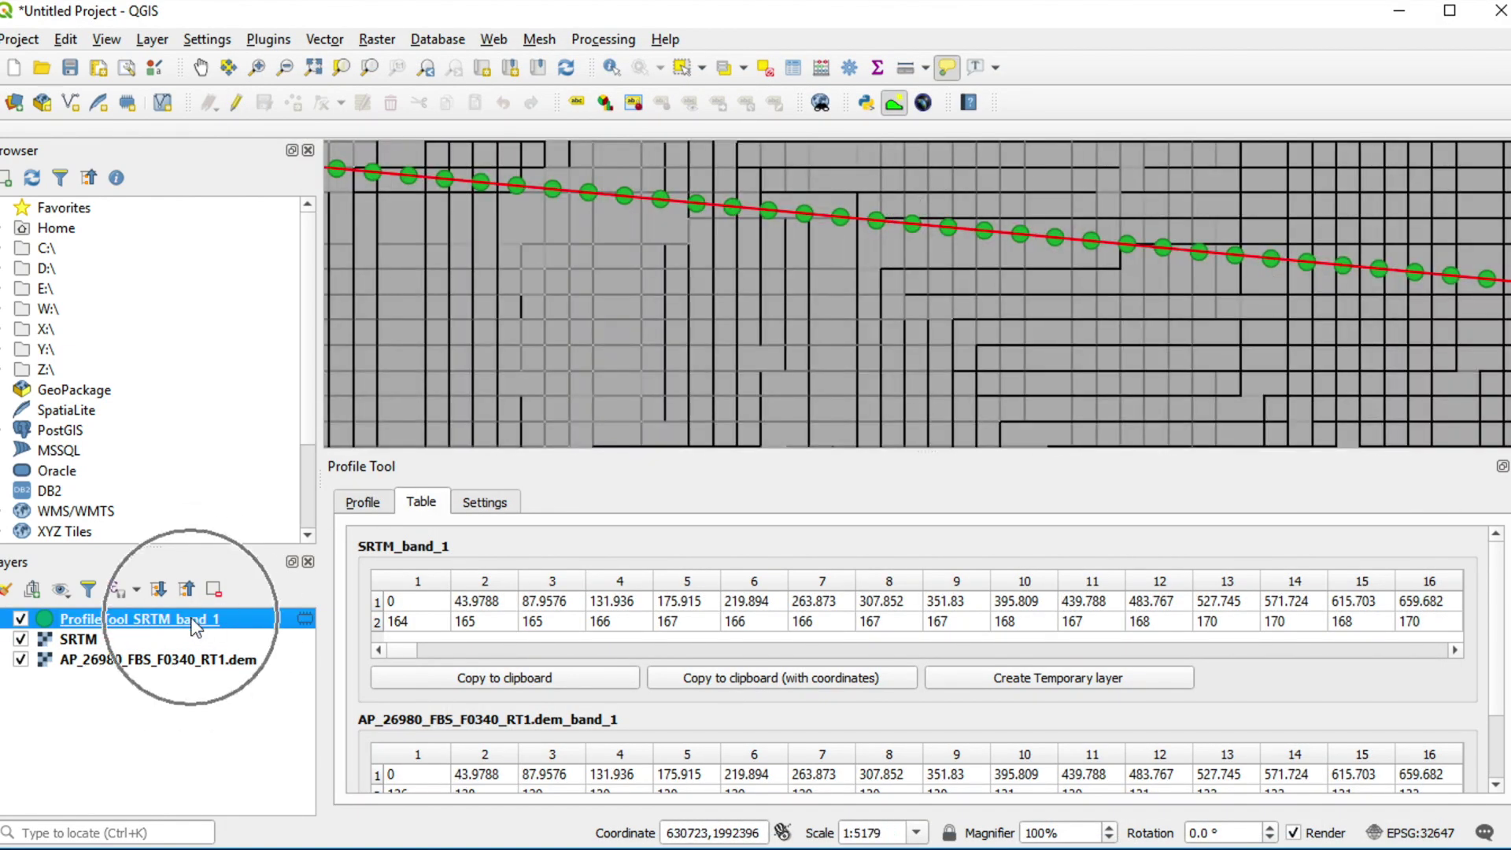
right_click(195, 627)
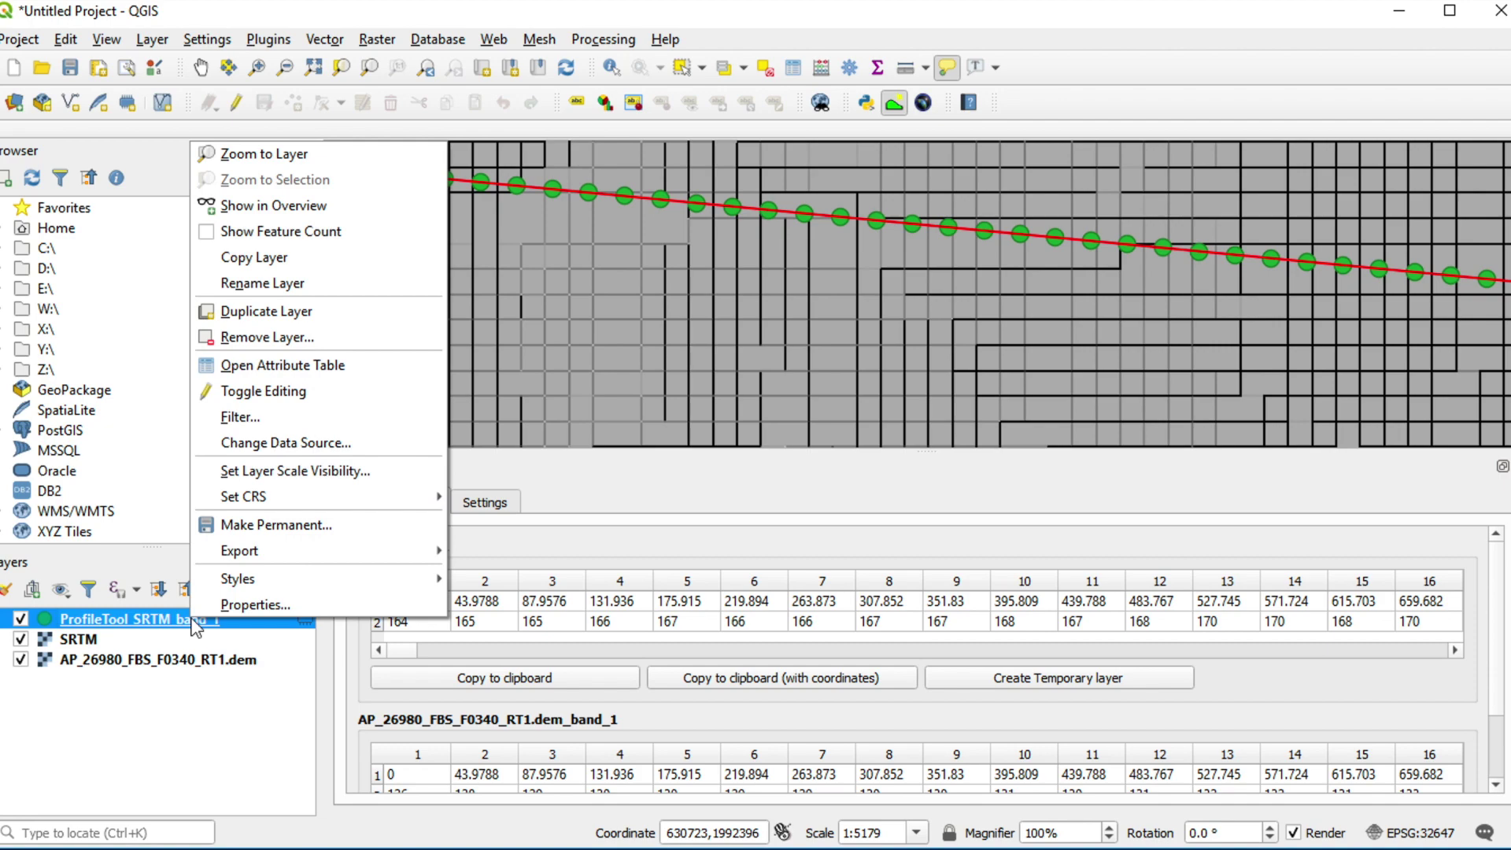
click(329, 365)
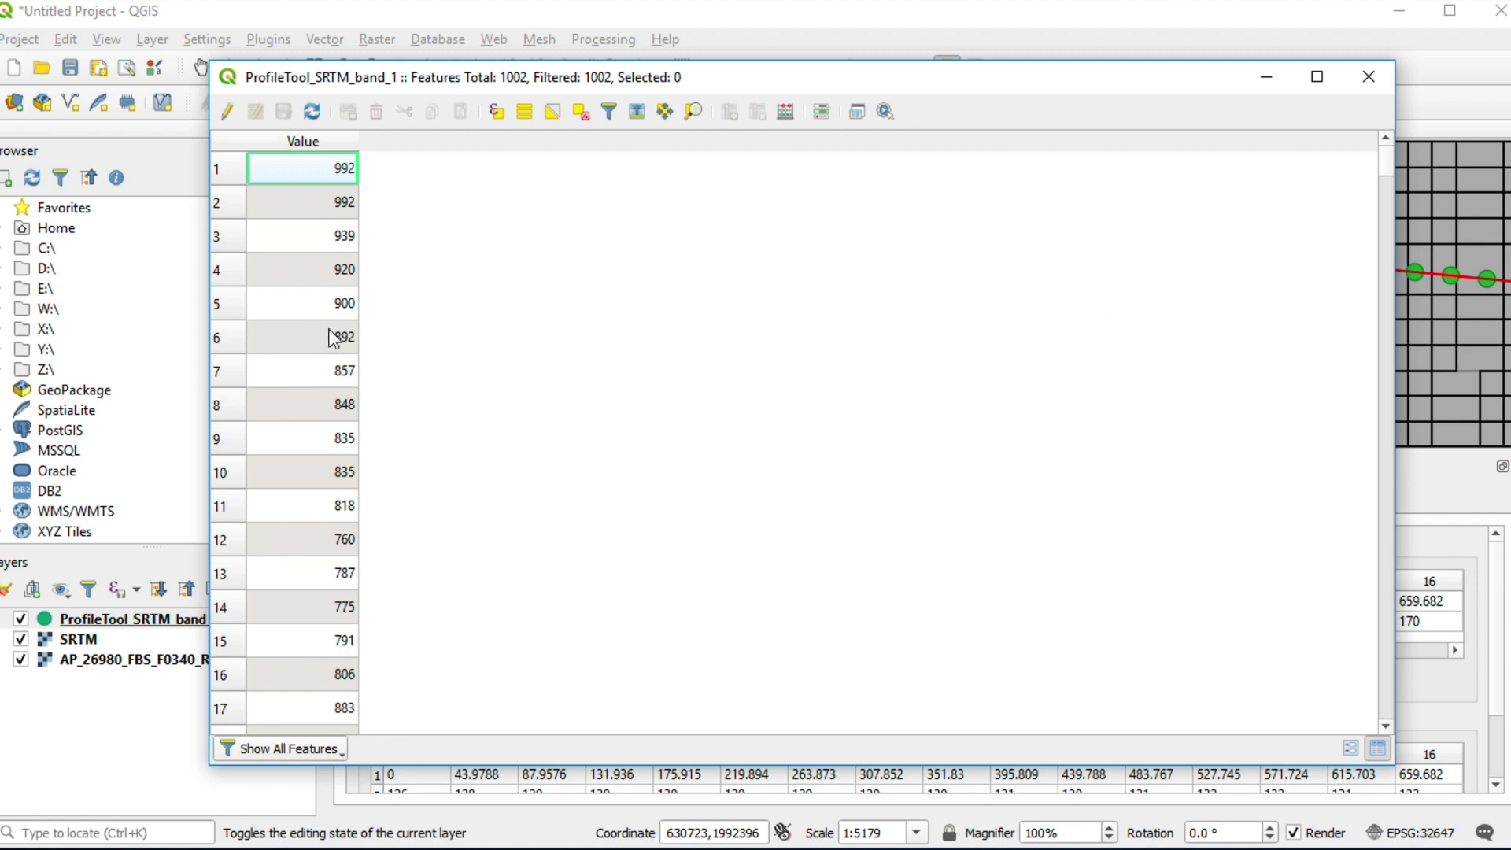
Select the first feature in the attribute table, zoom the map to it and close the table
click(223, 169)
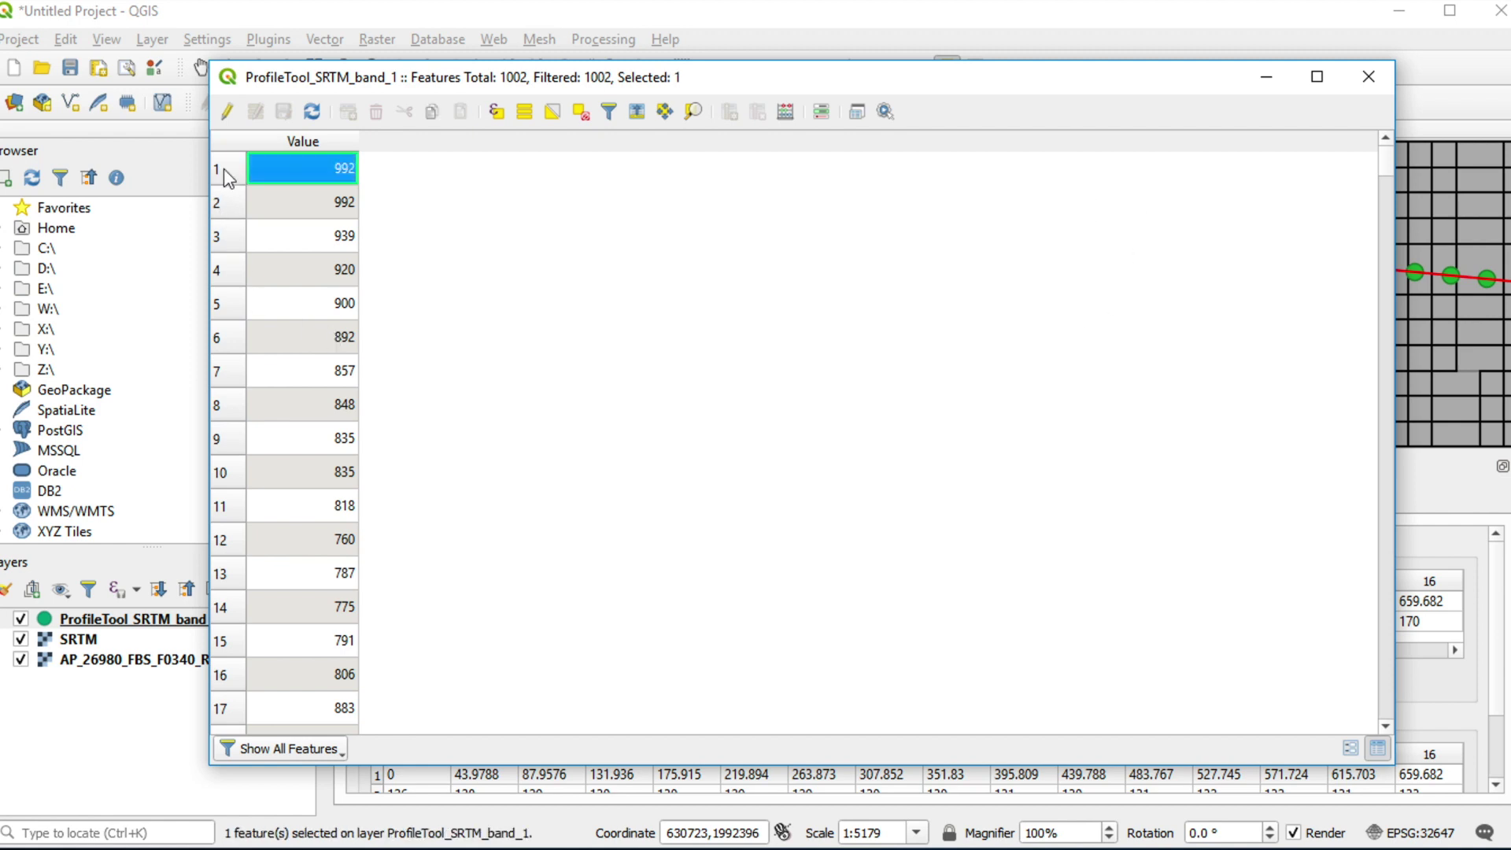
click(691, 116)
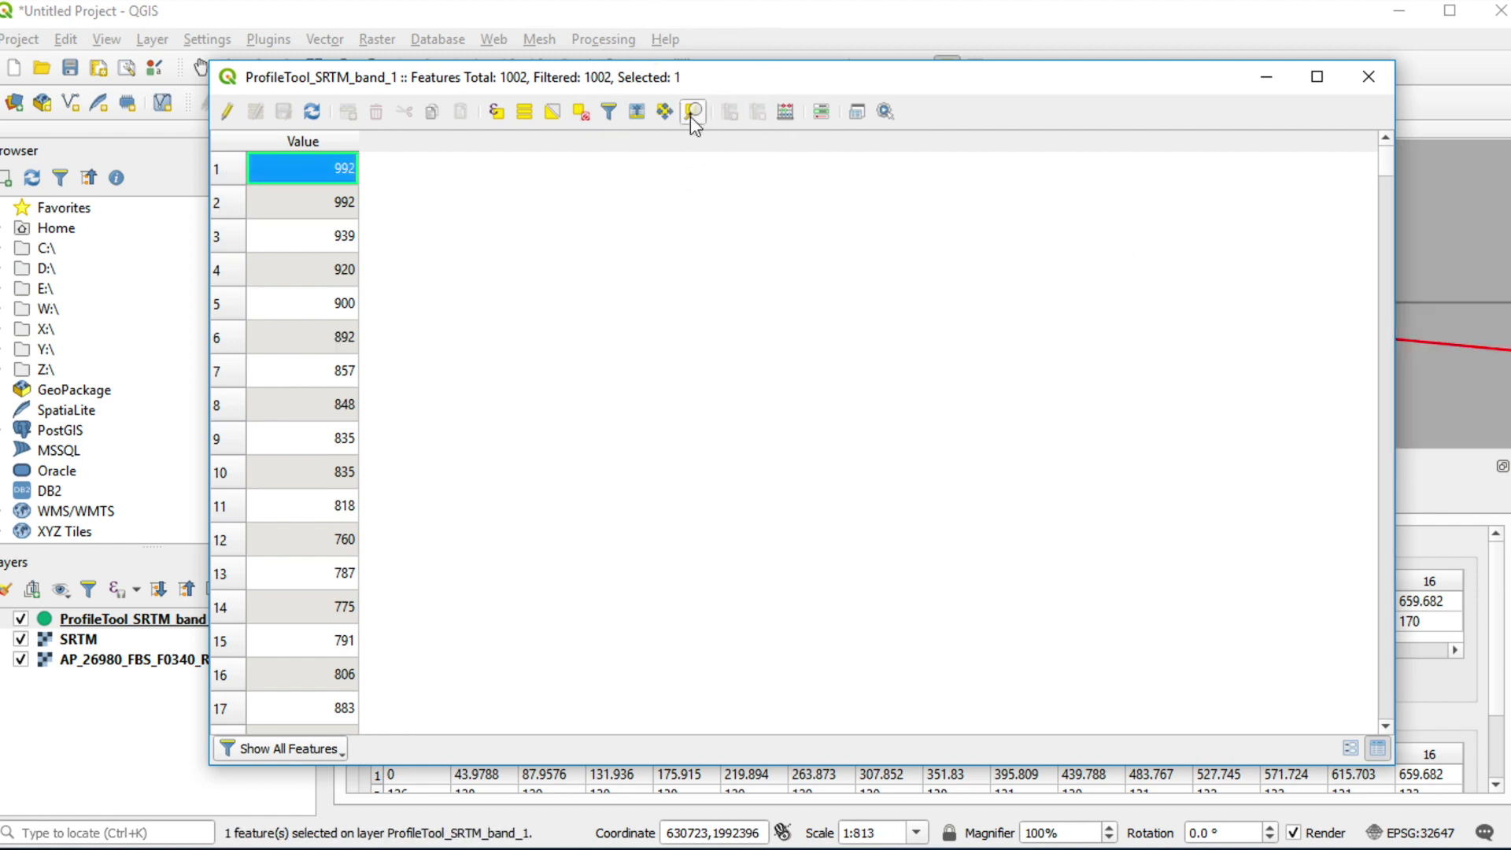
click(1367, 73)
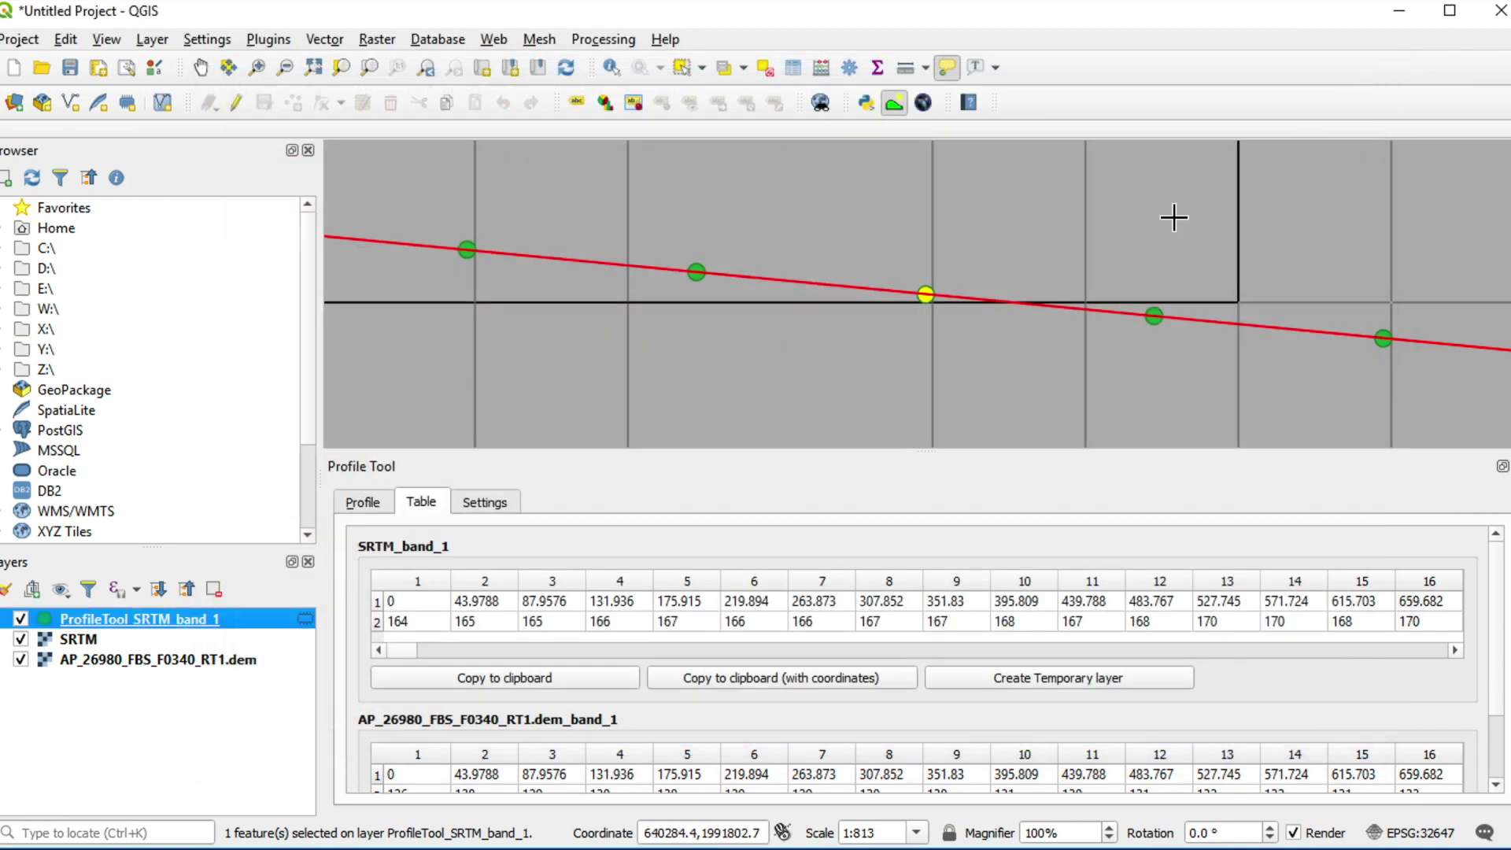
scroll(1135, 268, down, 5)
scroll(1135, 268, down, 3)
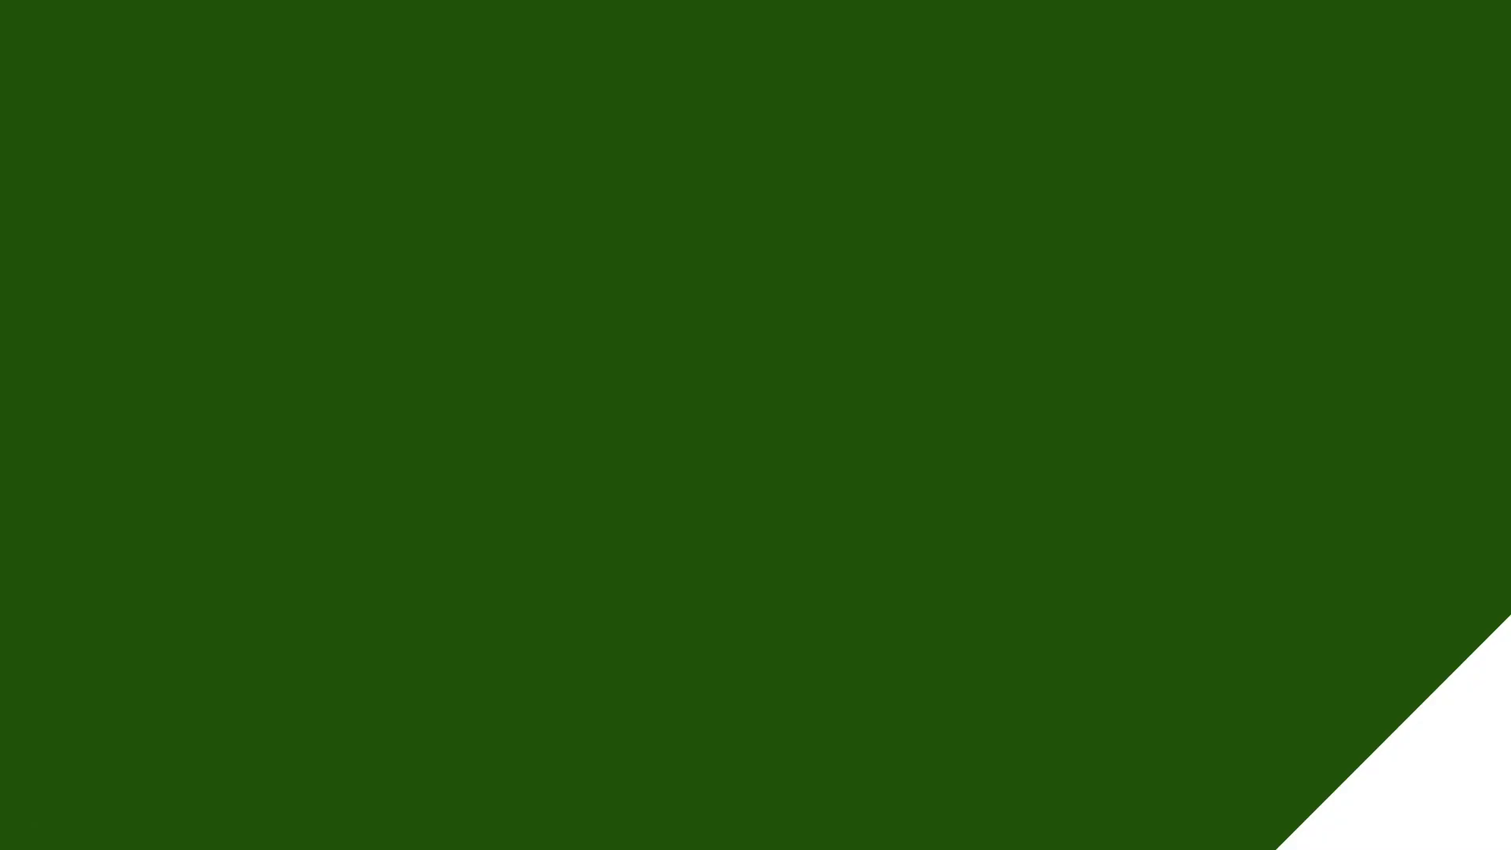